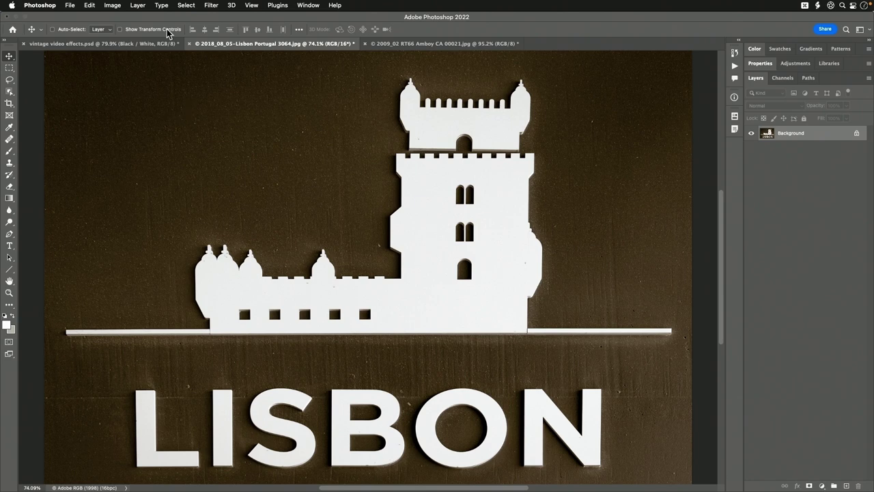
Step: Apply a Threshold adjustment with level 189 to the Lisbon image
click(113, 6)
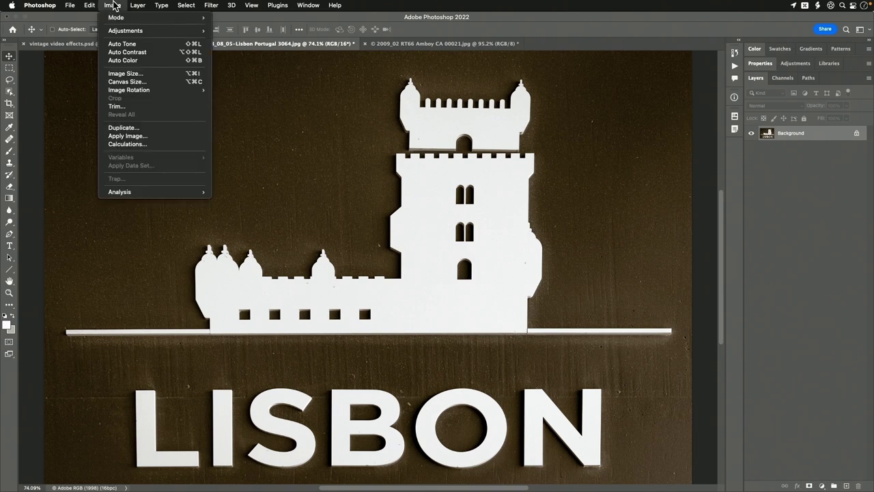
mouse_move(119, 32)
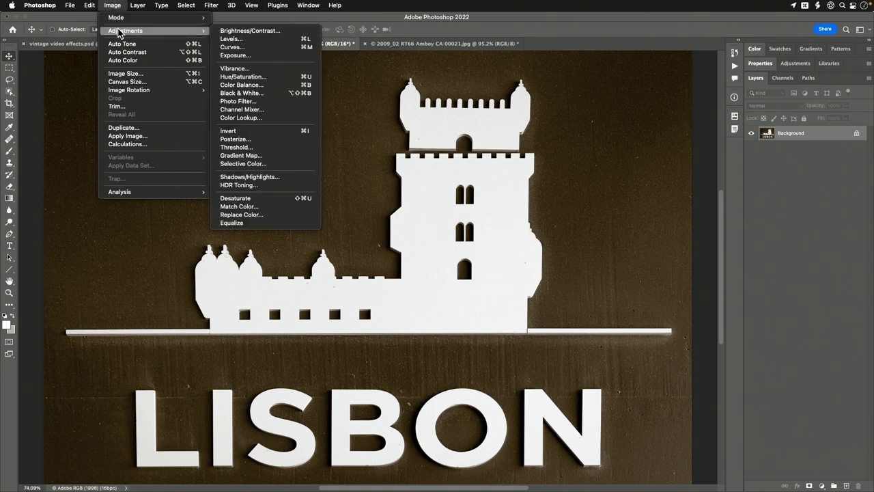
click(267, 150)
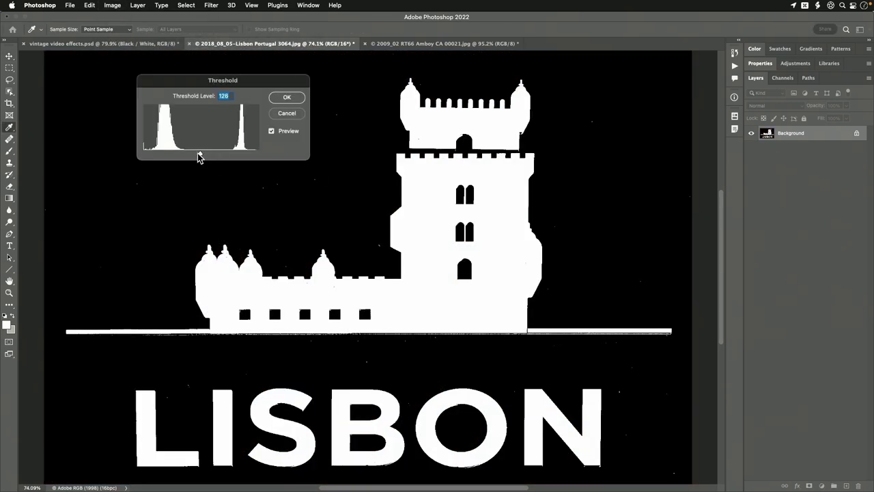
drag(198, 157, 228, 156)
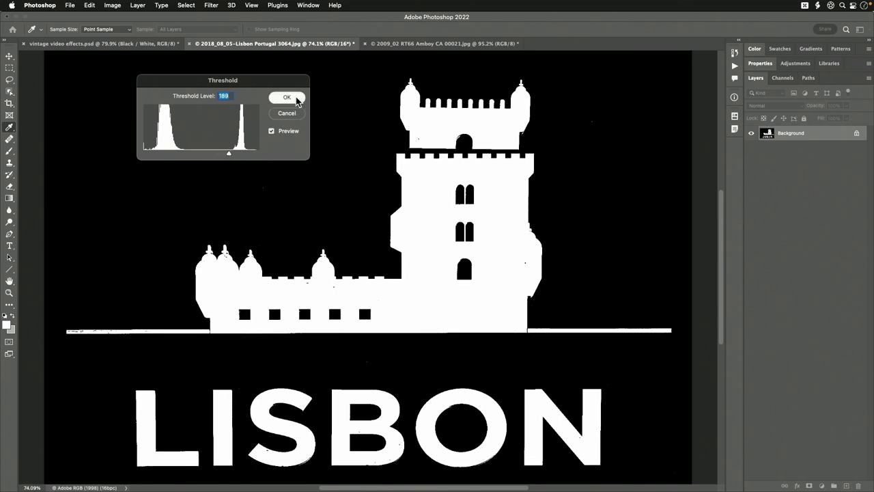
click(287, 97)
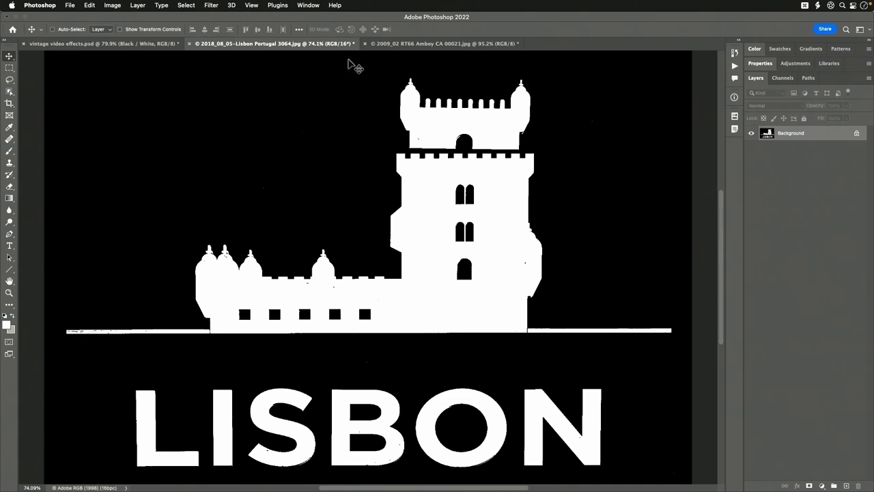
Step: Convert the Lisbon image to 8 bits per channel and to grayscale, discarding its color information
click(111, 6)
mouse_move(115, 19)
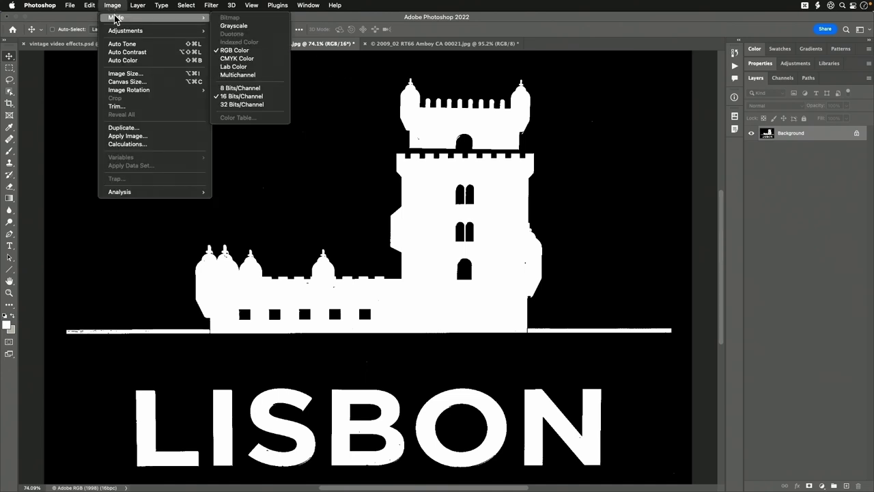
click(259, 88)
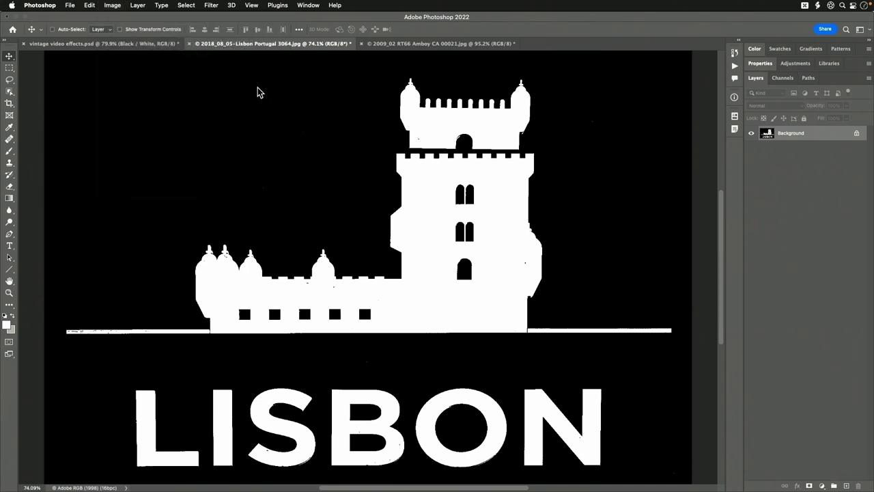
click(112, 5)
mouse_move(113, 19)
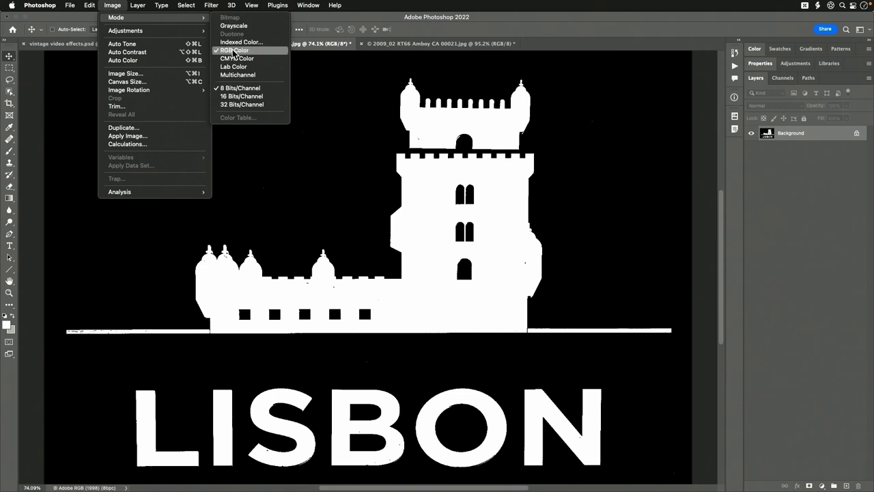
click(233, 25)
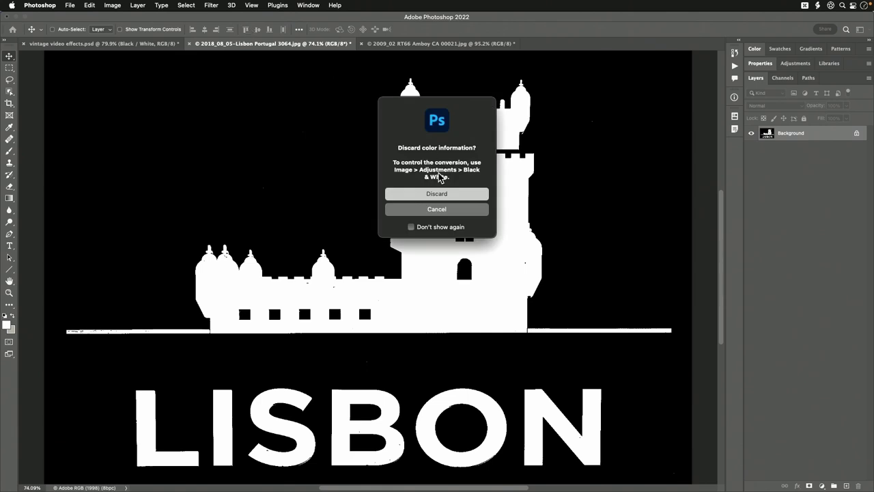
click(439, 194)
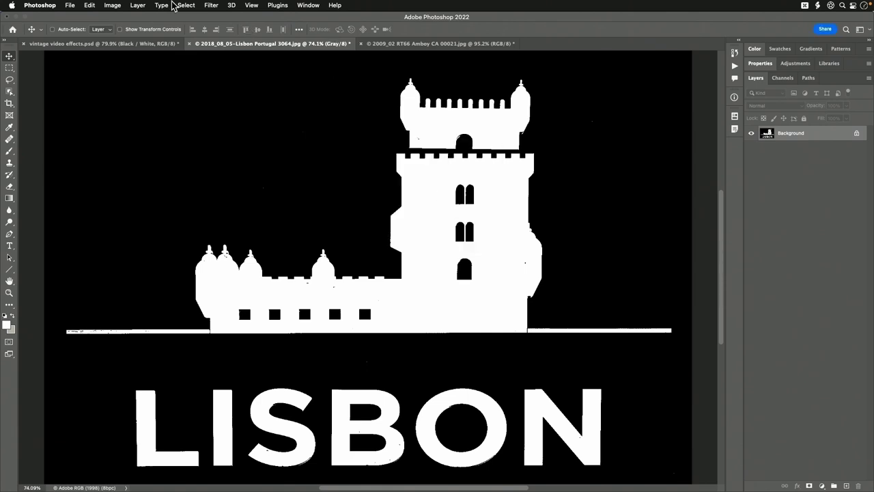
click(113, 5)
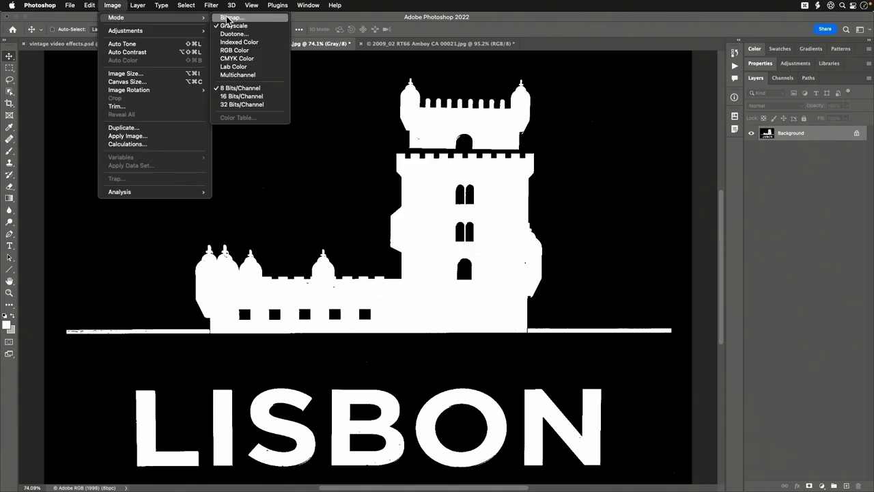
click(229, 19)
drag(457, 202, 300, 108)
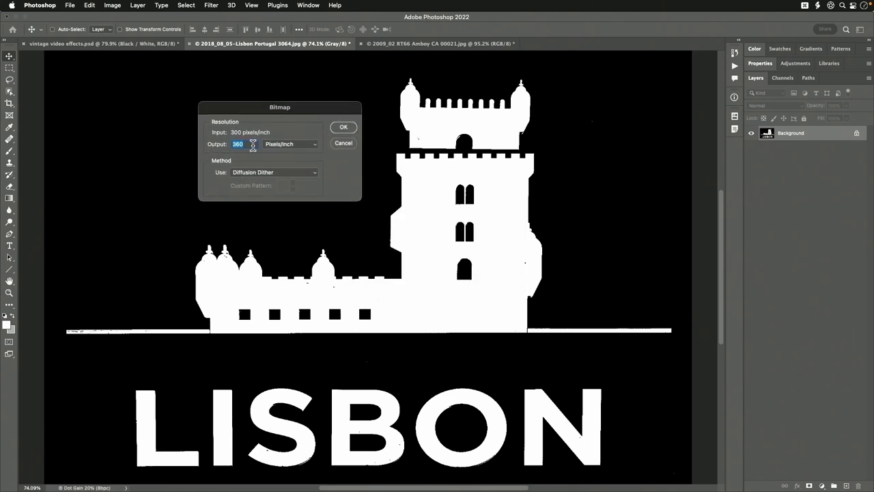
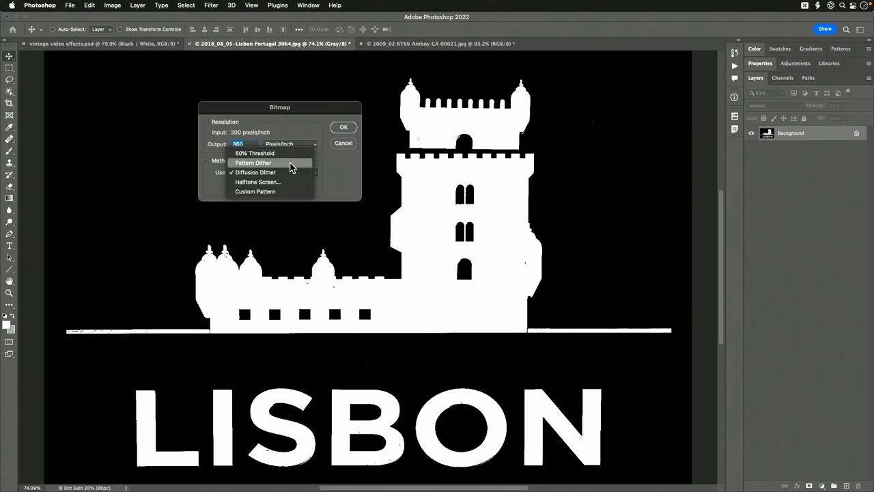
click(342, 177)
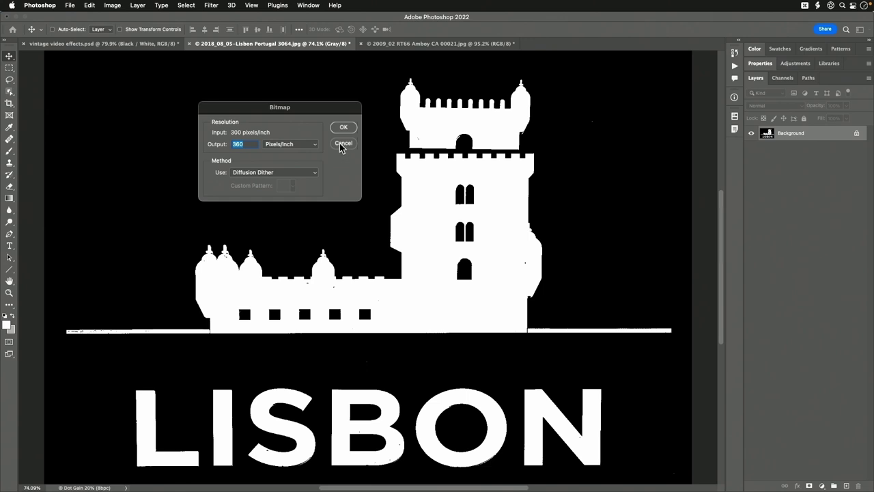
click(342, 144)
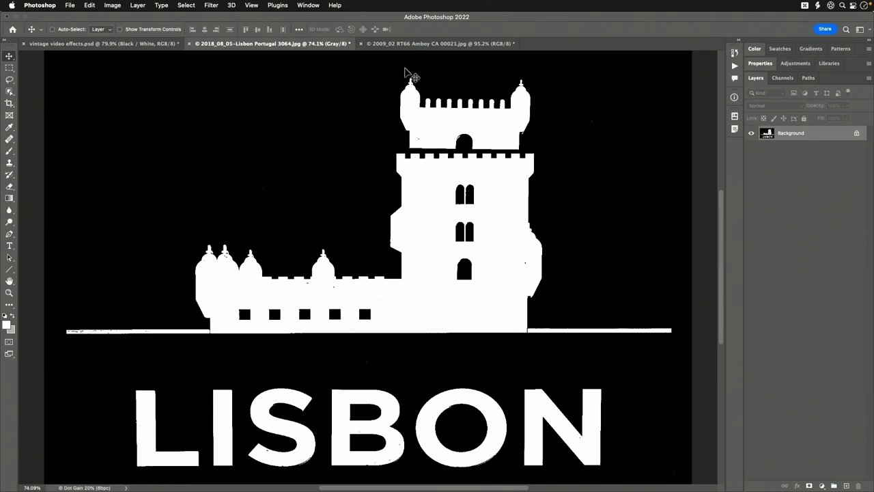
Step: Switch to the 2009_02 RT66 Amboy CA 00021.jpg document and try a Threshold adjustment at level 119
click(414, 46)
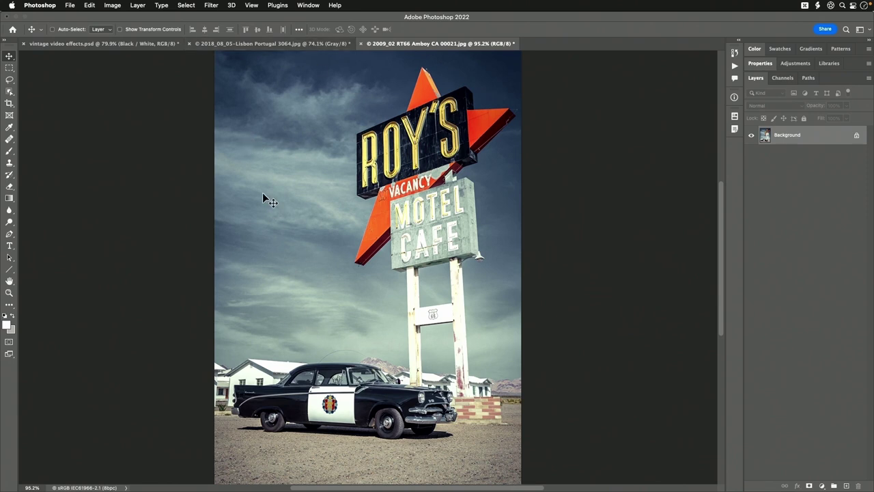
click(112, 6)
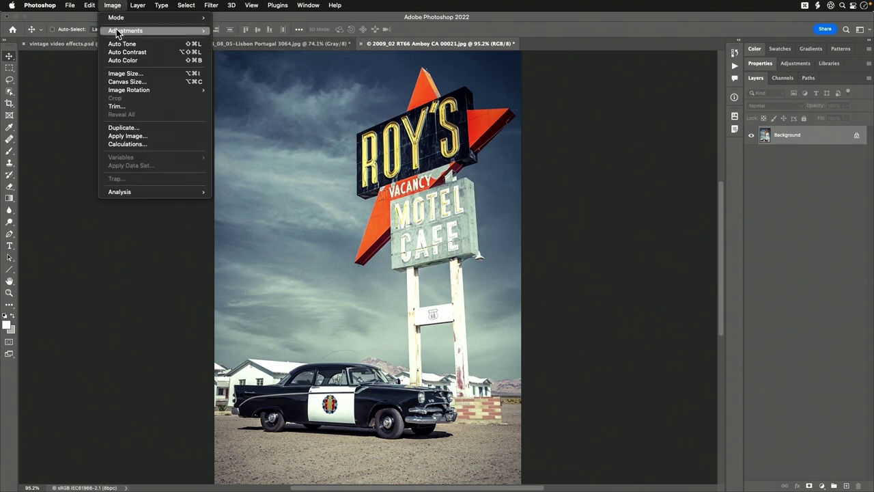
mouse_move(116, 32)
click(264, 149)
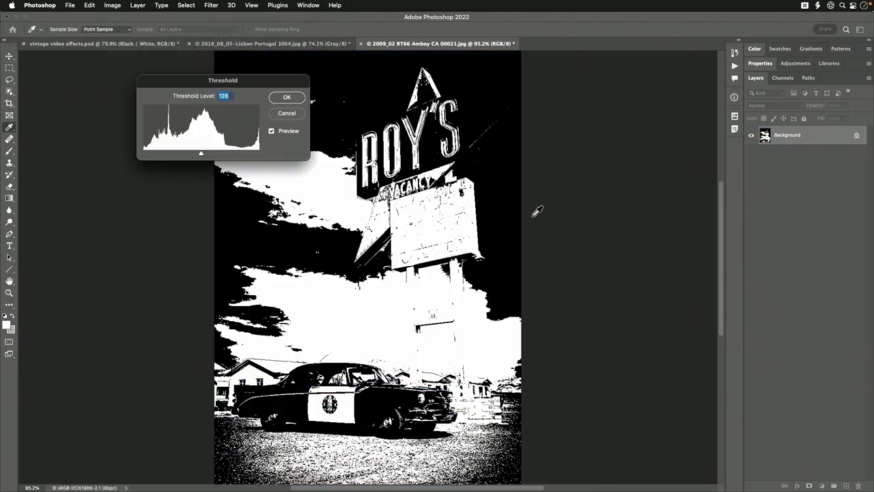
mouse_move(200, 154)
mouse_down()
mouse_move(168, 151)
mouse_move(233, 150)
mouse_move(198, 154)
mouse_up()
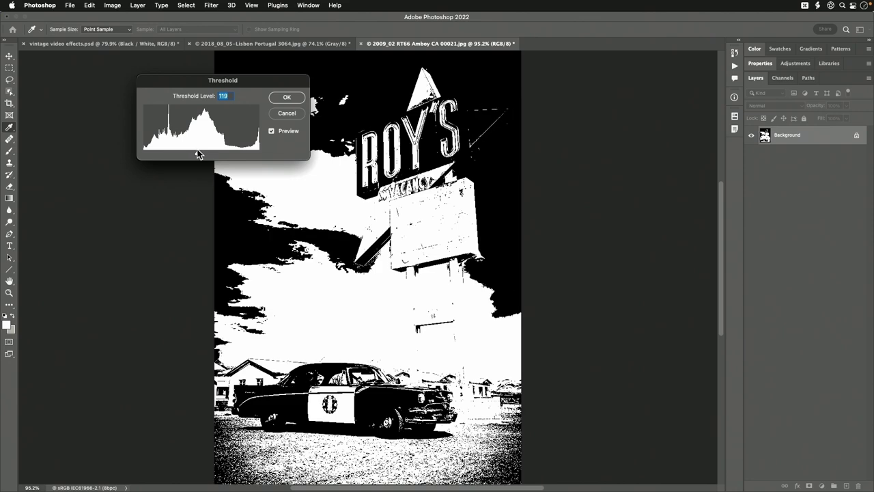
click(286, 112)
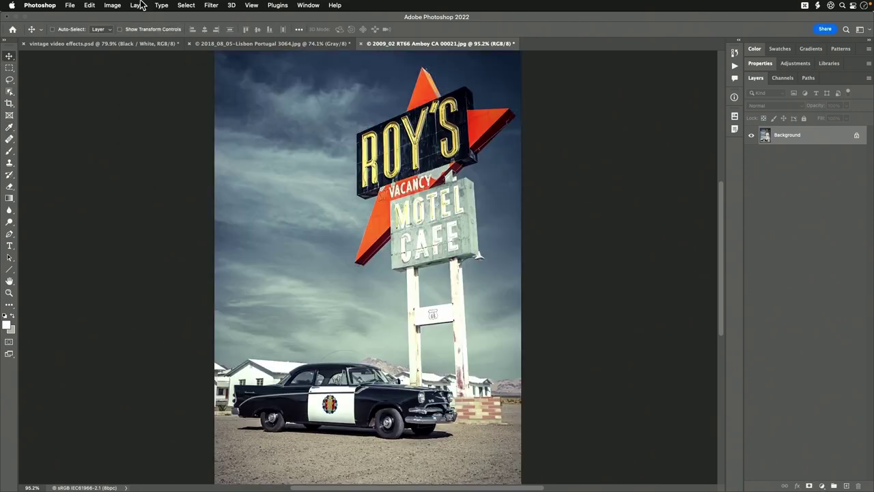
Step: Convert the Amboy motel sign photo to grayscale, discarding its color information
click(112, 5)
mouse_move(142, 18)
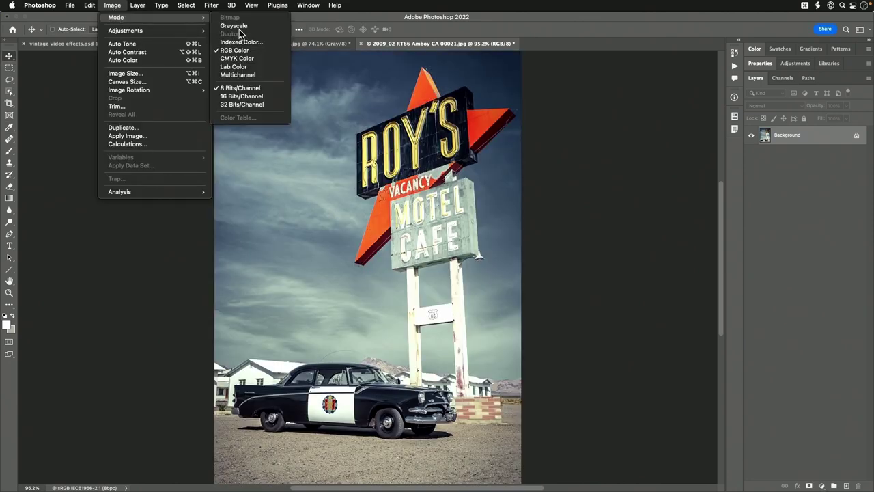
click(239, 28)
click(429, 228)
click(428, 195)
Step: Convert the grayscale motel sign photo to Bitmap mode at 360 pixels/inch output using Diffusion Dither
click(110, 5)
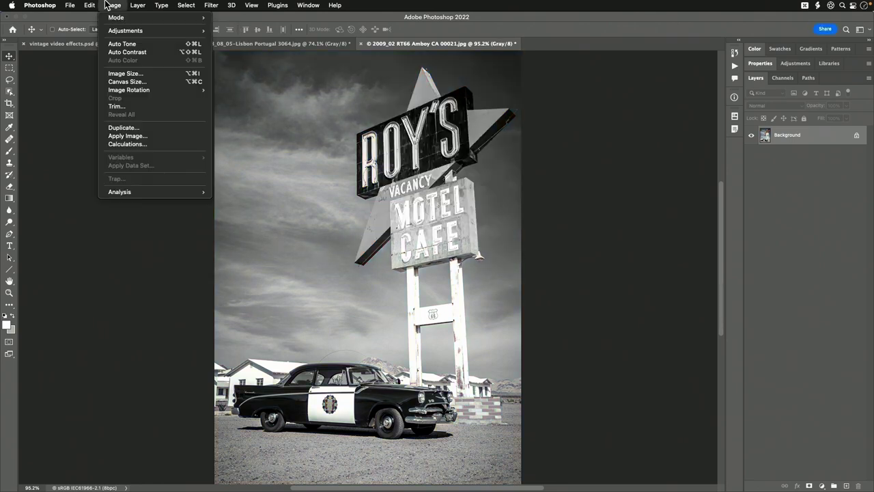
mouse_move(109, 19)
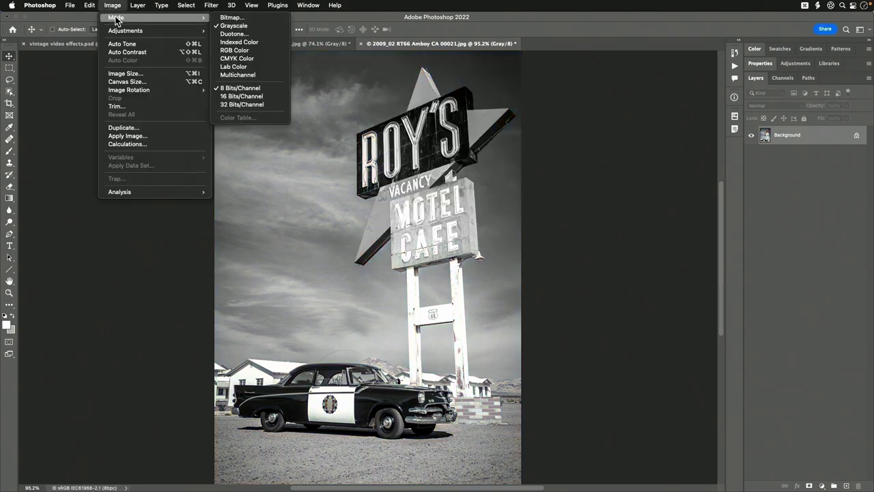
click(232, 18)
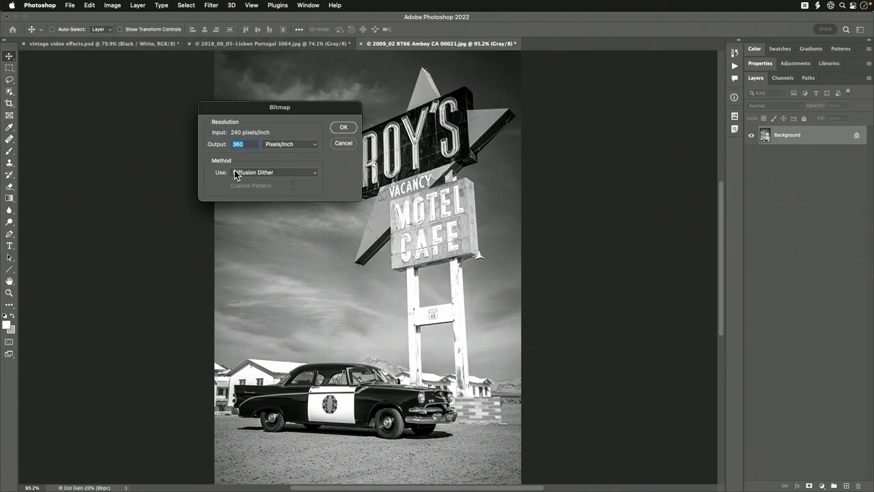
drag(331, 108, 244, 99)
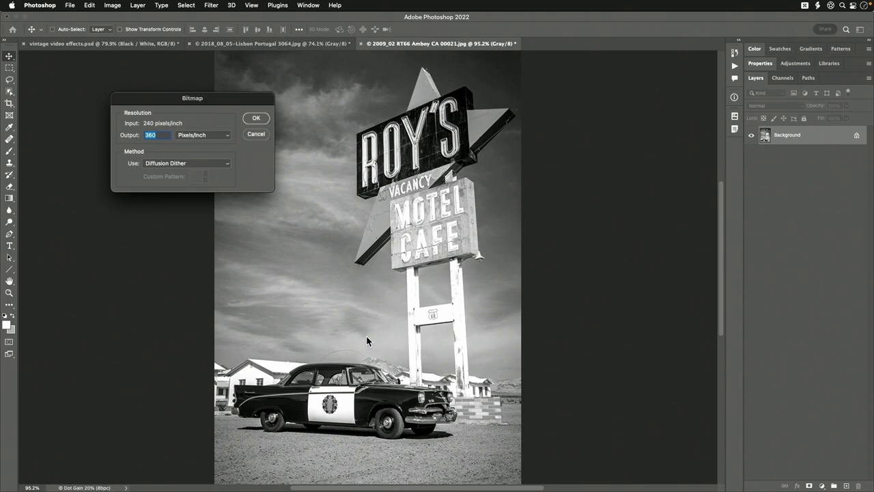
click(257, 119)
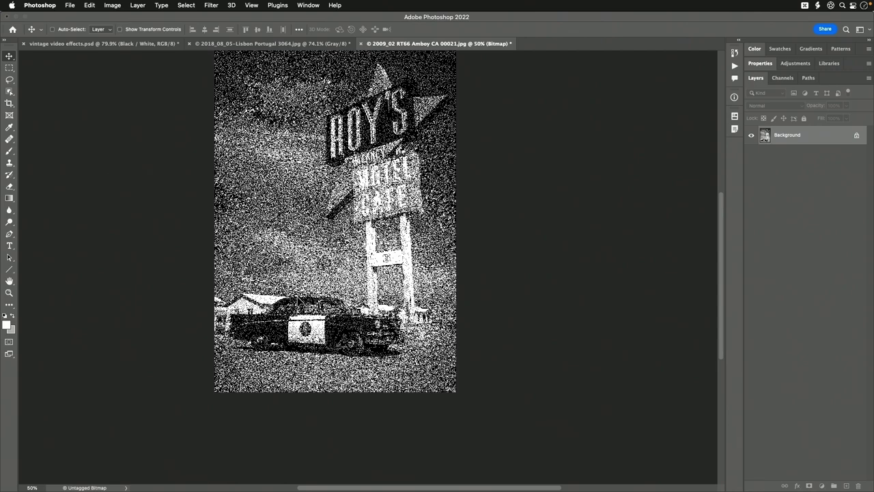
Step: Examine the dither pattern in the sky and around the motel sign at 100% and 400% magnification
key(super+1)
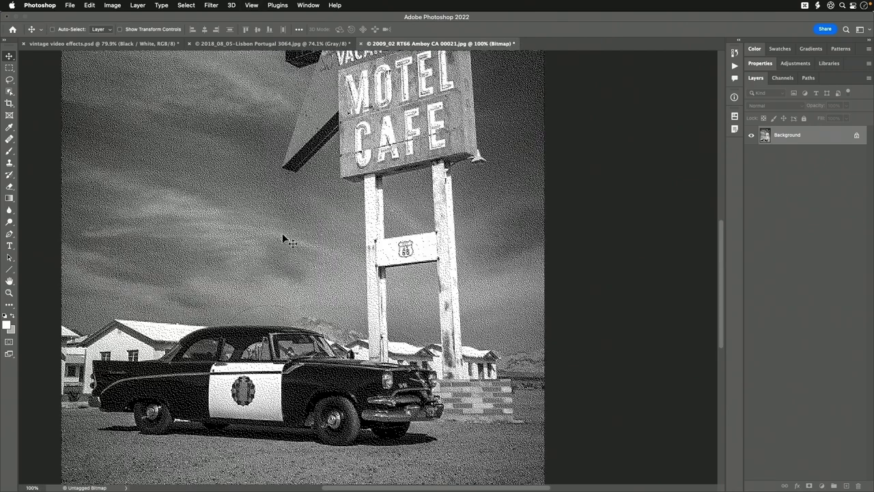
scroll(286, 200, up, 3)
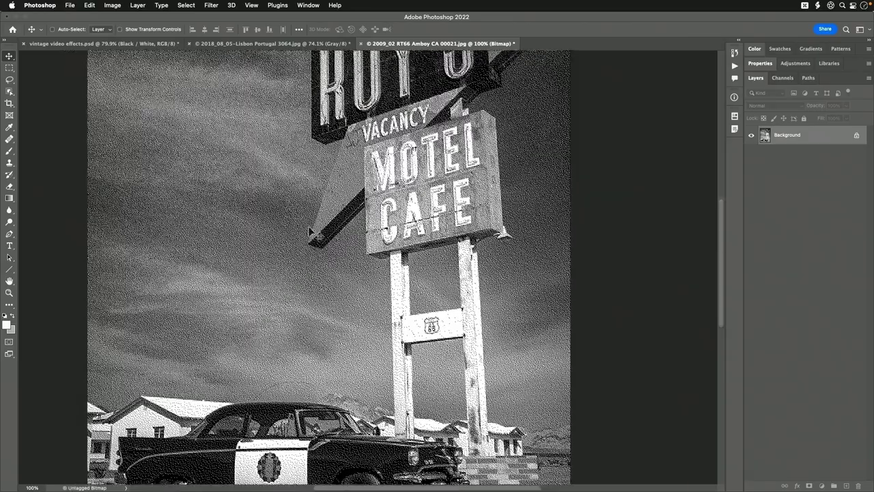
key(super+space)
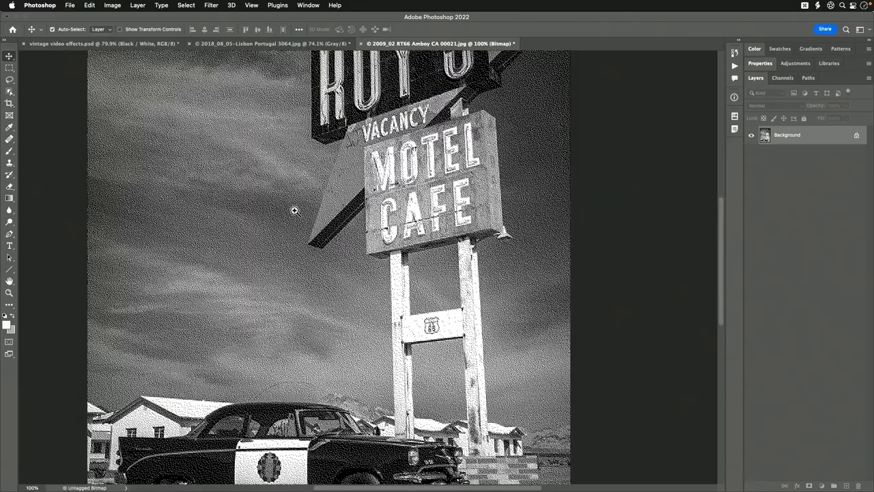
click(292, 270)
click(296, 270)
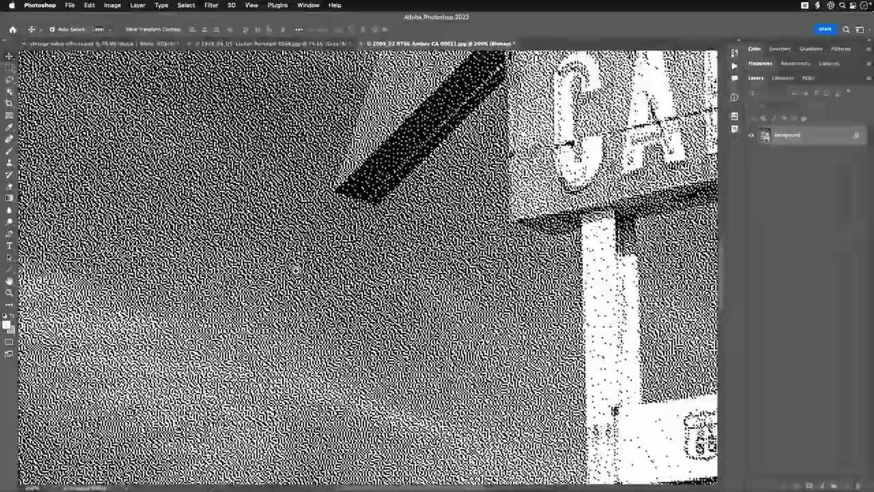
click(296, 270)
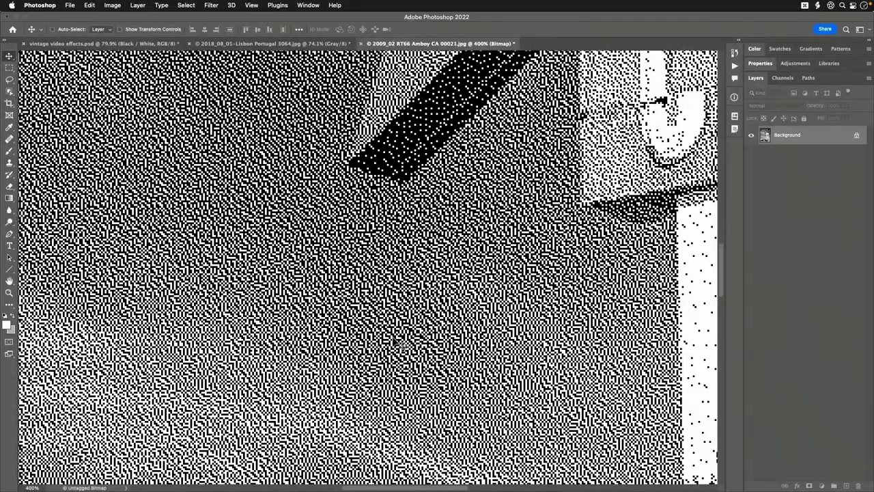
key(super)
key(super+minus)
key(super+minus)
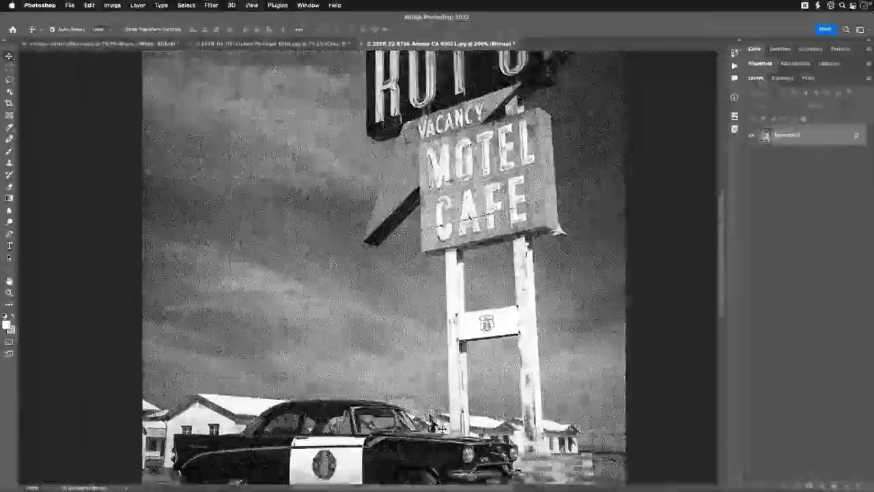
key(super+minus)
scroll(440, 427, up, 5)
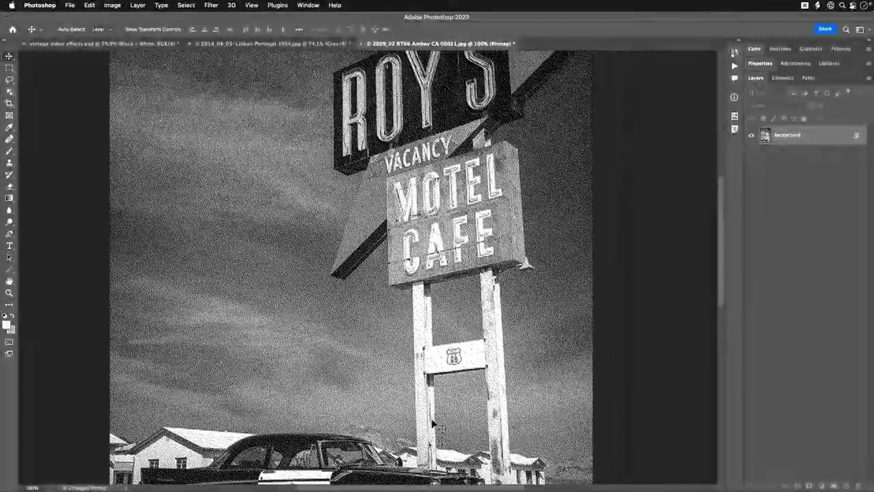
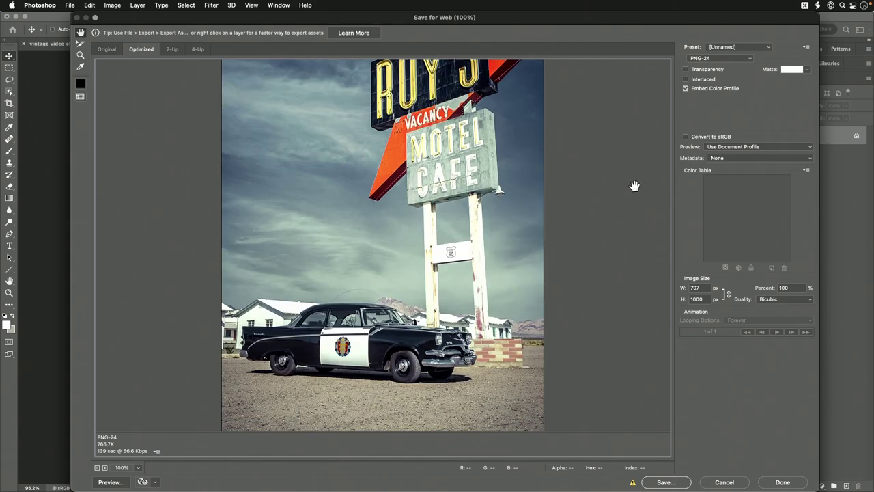
scroll(635, 186, up, 3)
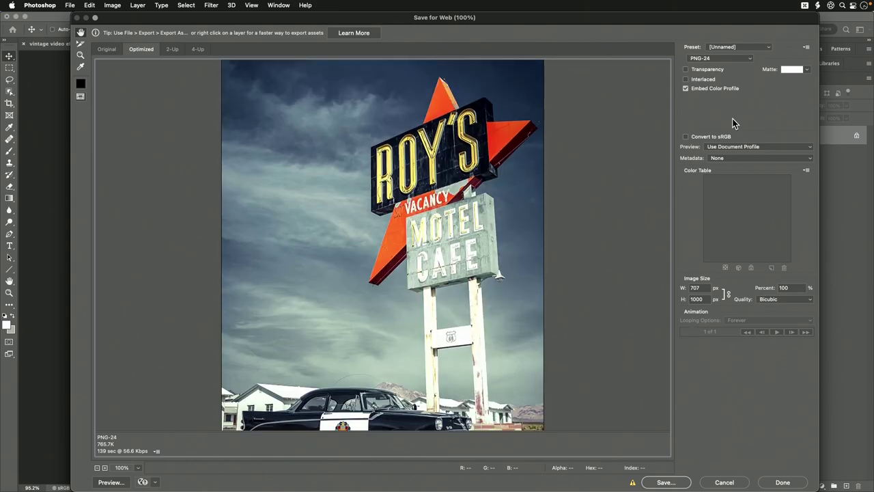
Step: Preview the motel sign export as GIF and switch the file format to PNG-8
click(749, 58)
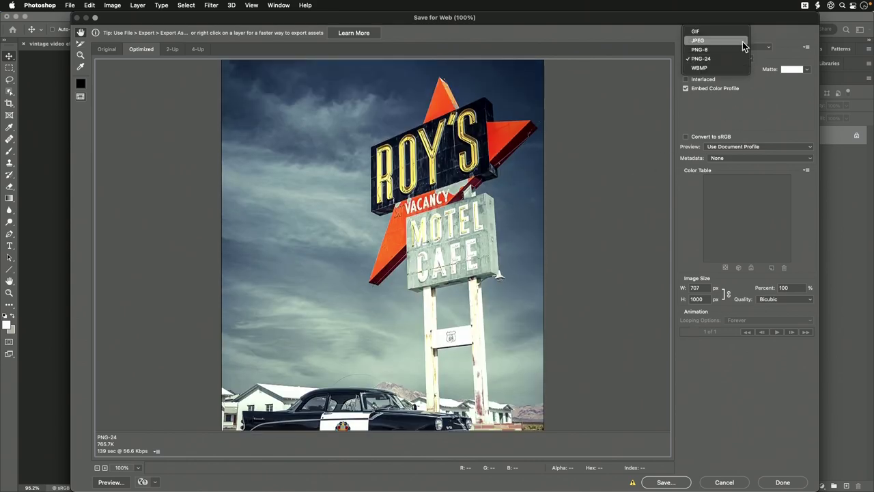
click(732, 31)
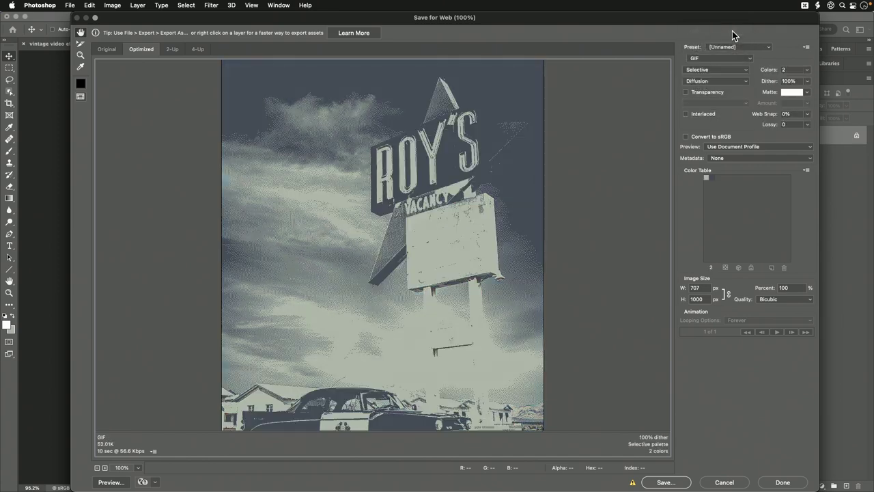
click(731, 58)
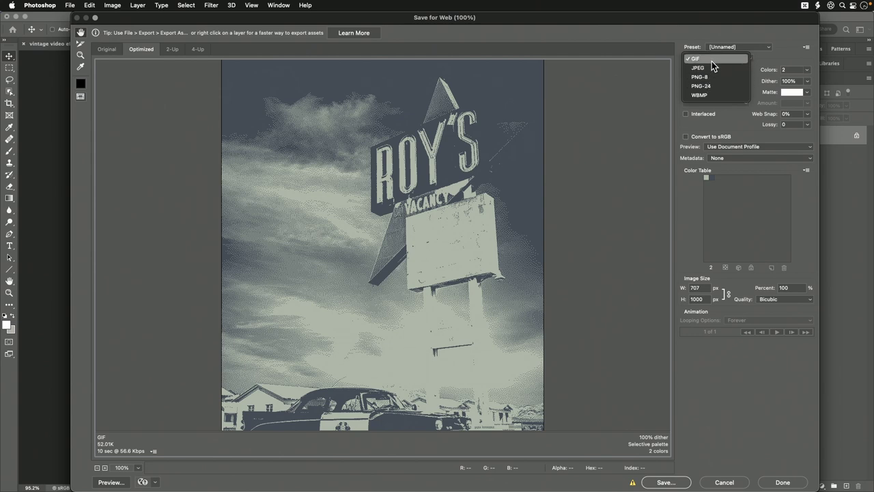
click(710, 77)
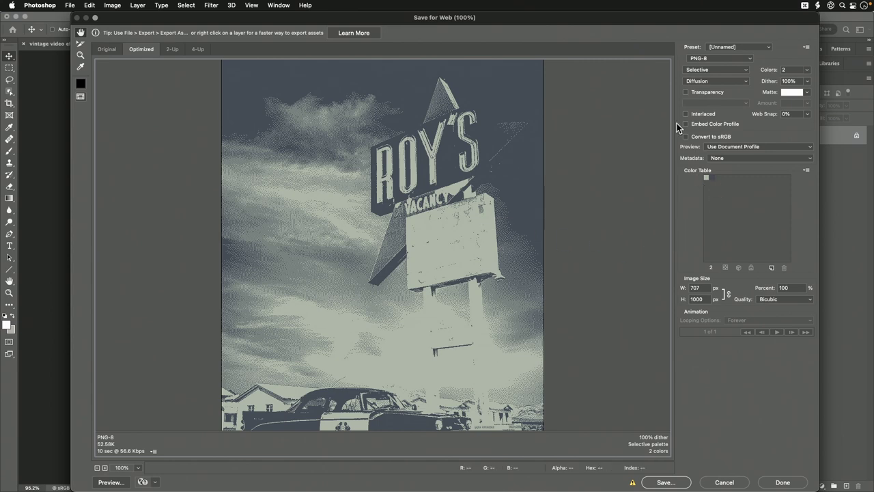
Step: Try the Perceptual color reduction palette on the two-color preview and return to Selective
click(727, 68)
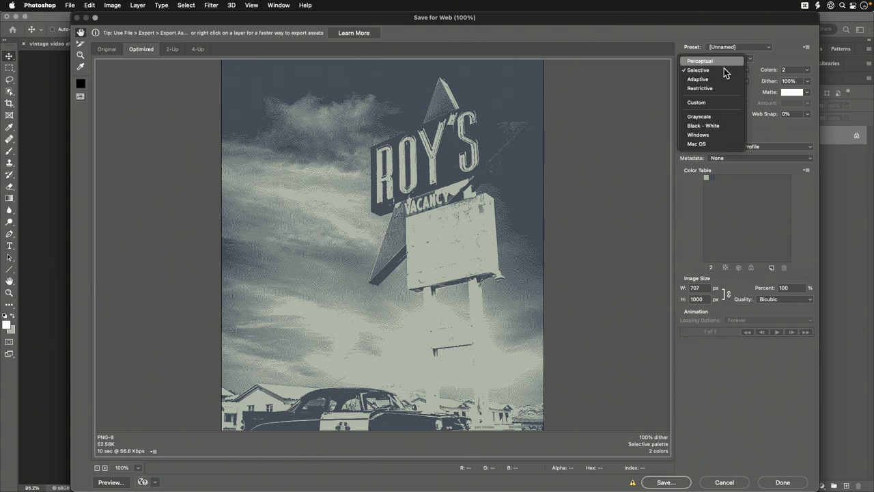
click(720, 63)
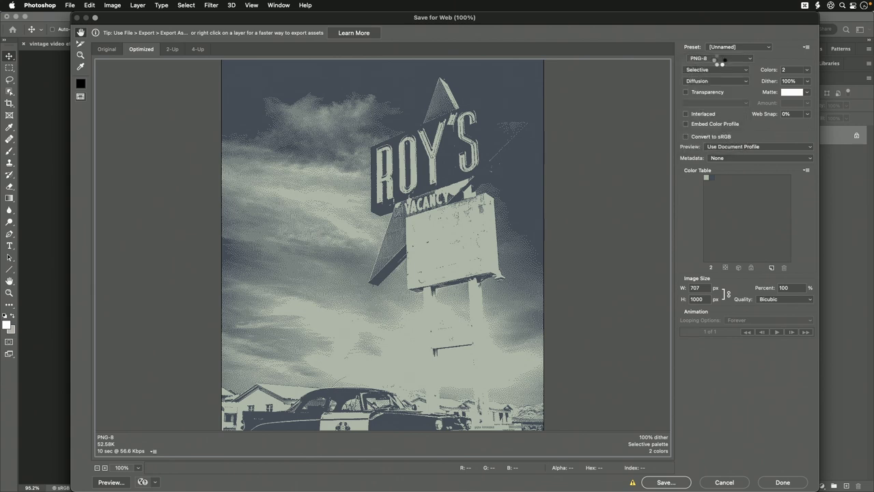
click(712, 69)
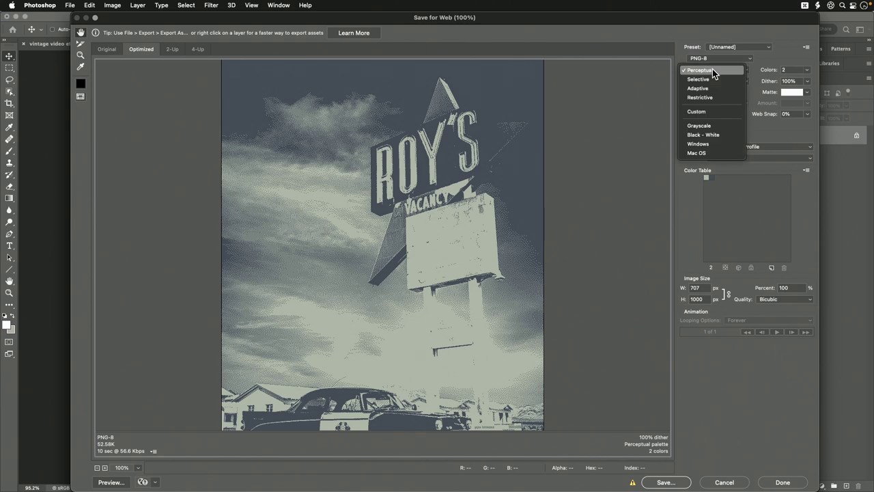
click(712, 79)
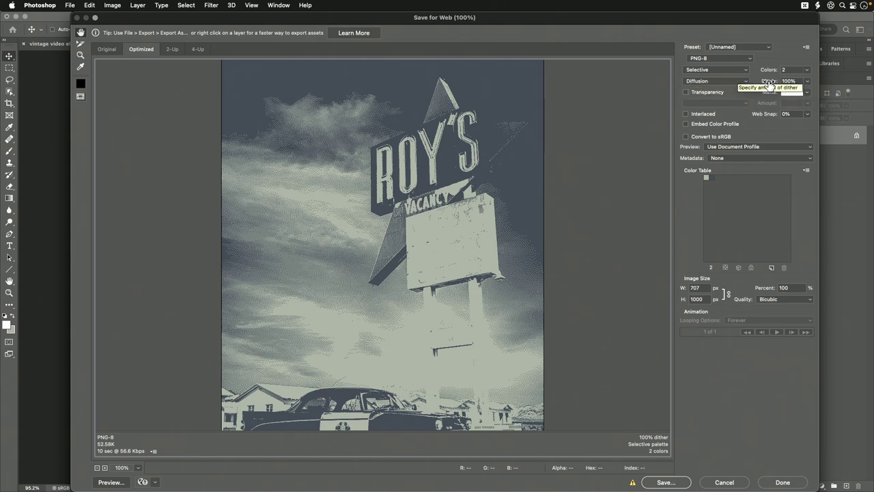
Step: Compare Diffusion dither amounts of 0%, 59% and 100%, and set the export to No Dither
drag(769, 82, 663, 84)
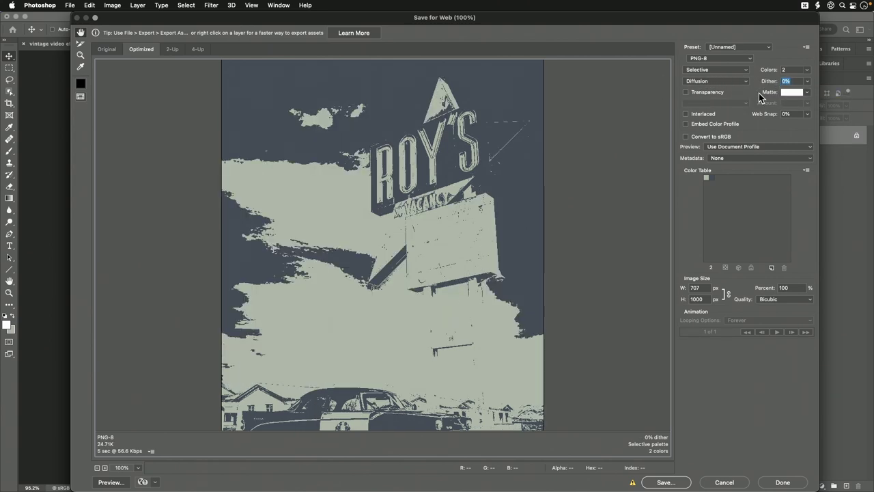
drag(763, 83, 780, 81)
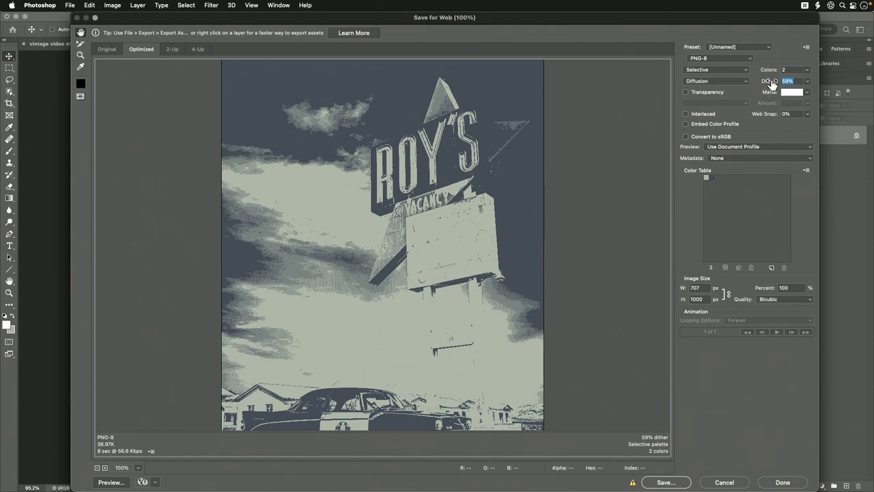
drag(772, 82, 846, 83)
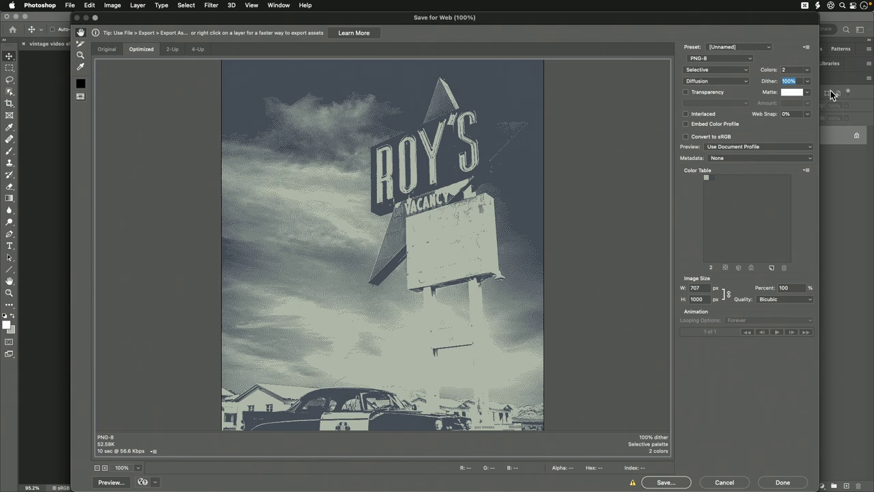
click(727, 80)
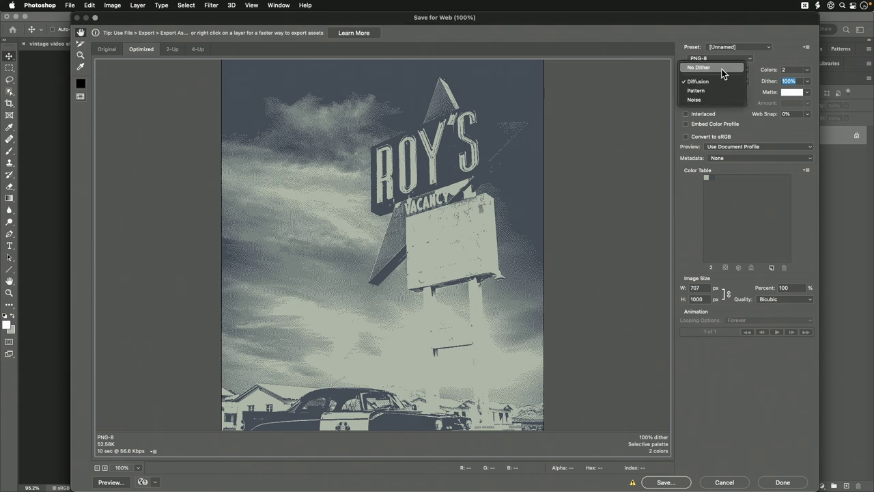
click(721, 68)
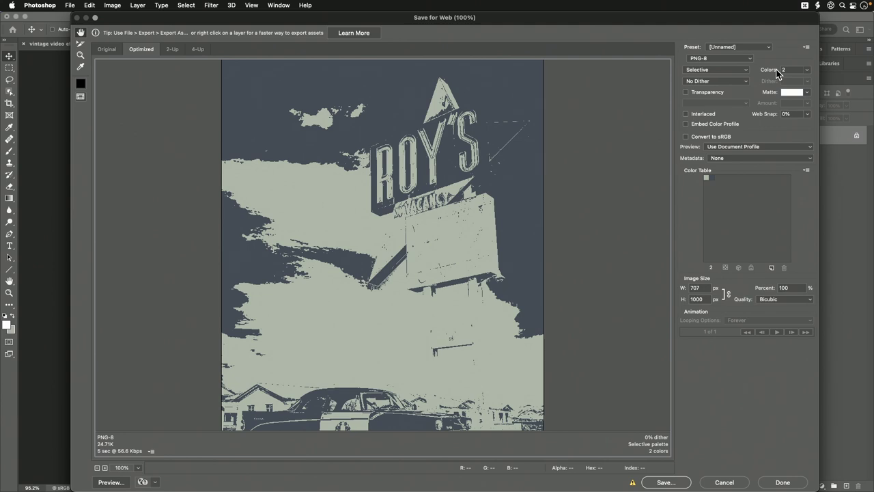
Step: Raise the undithered PNG-8 palette to 4, 8 and 16 colors in turn to compare the previews
click(806, 70)
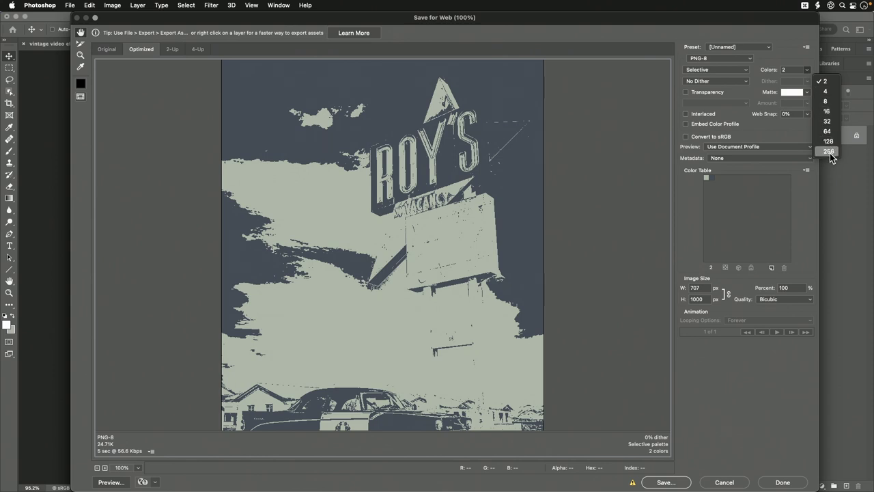
click(828, 93)
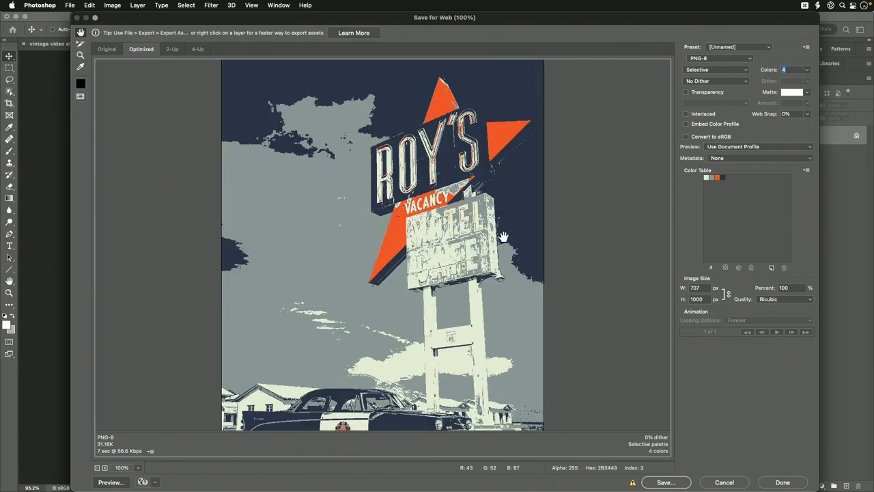
click(806, 70)
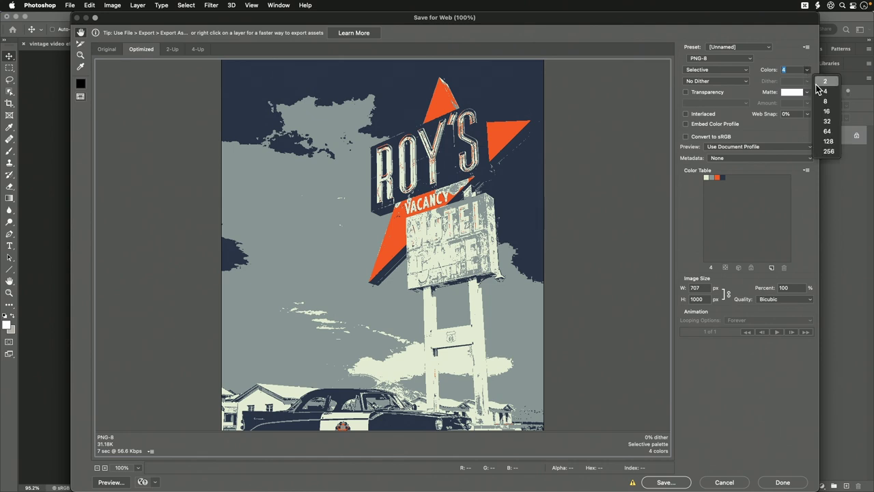
click(823, 101)
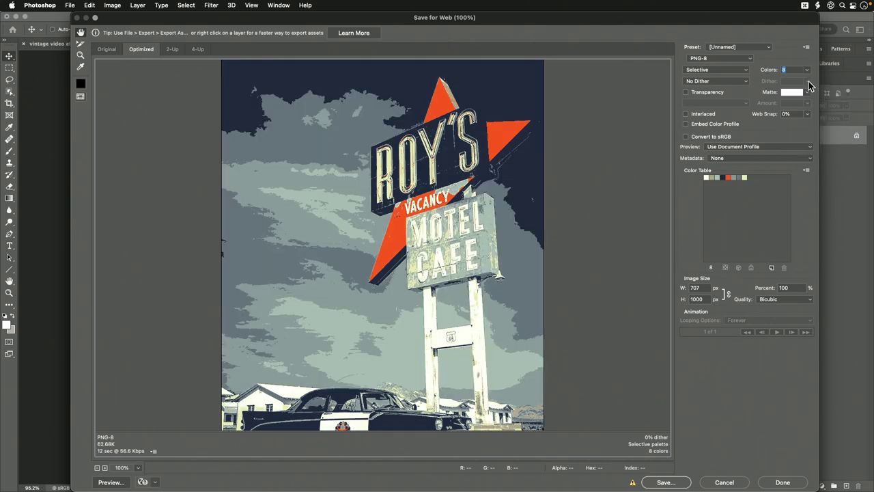
click(808, 70)
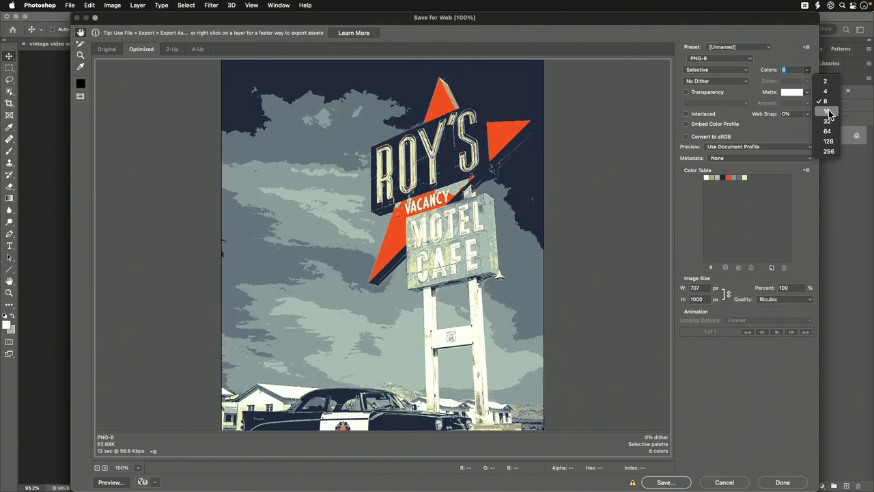
click(828, 112)
Step: Raise the PNG-8 palette through 32, 64 and 128 up to 256 colors to compare the previews
click(808, 70)
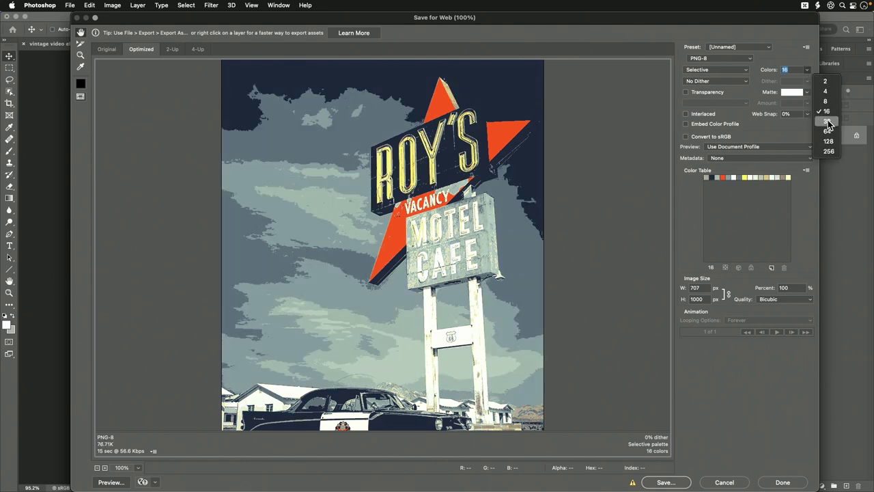
click(822, 111)
click(808, 71)
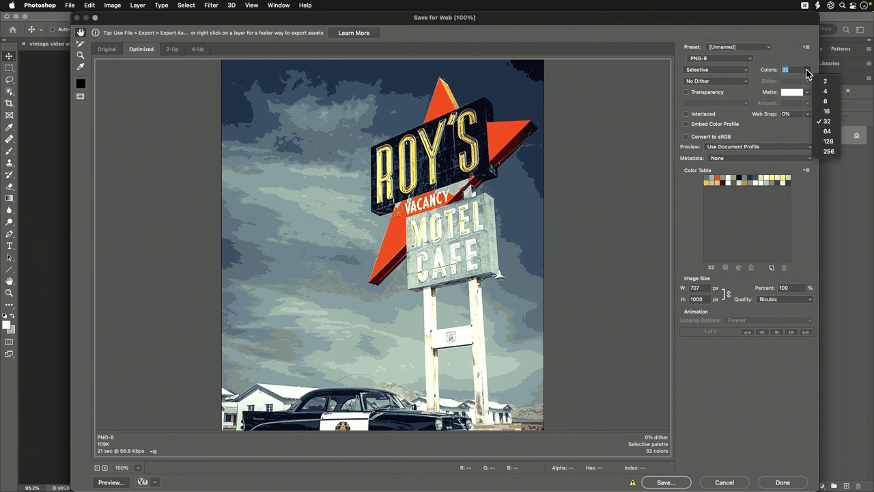
click(827, 131)
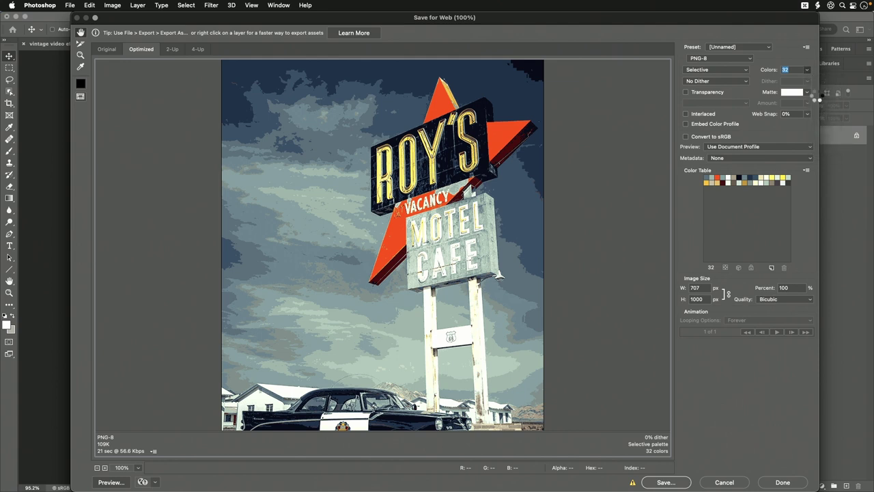
click(808, 70)
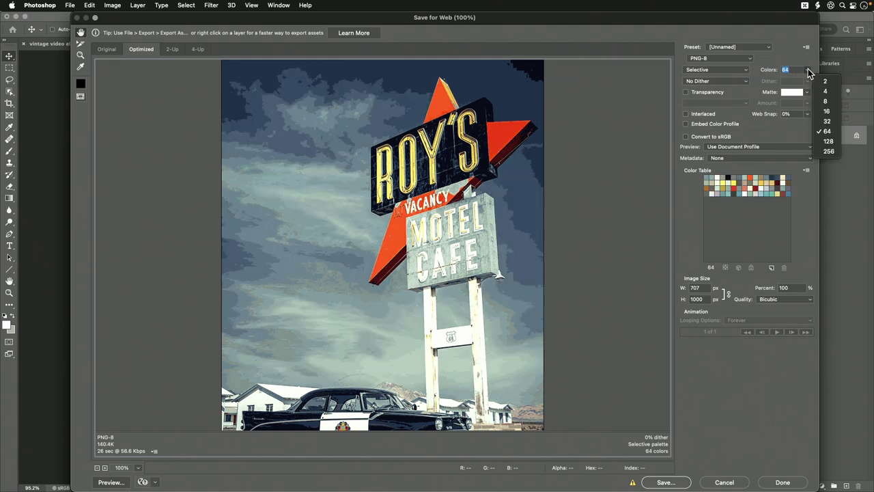
click(829, 142)
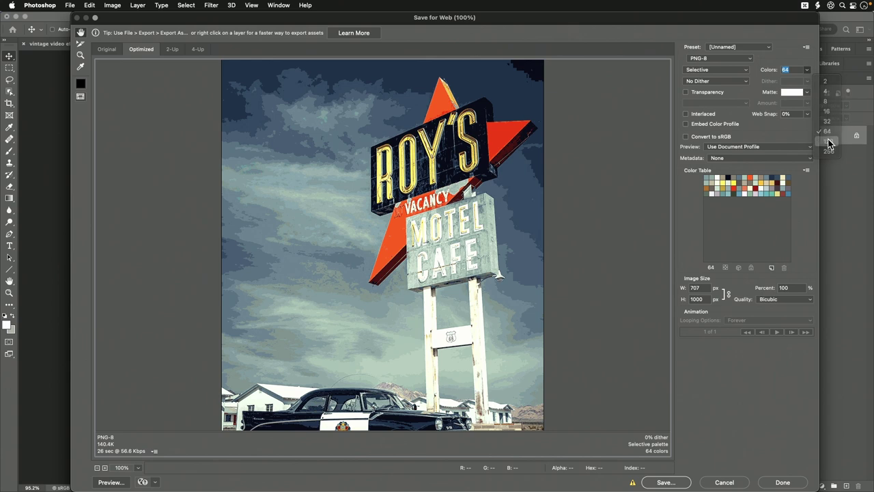
click(807, 69)
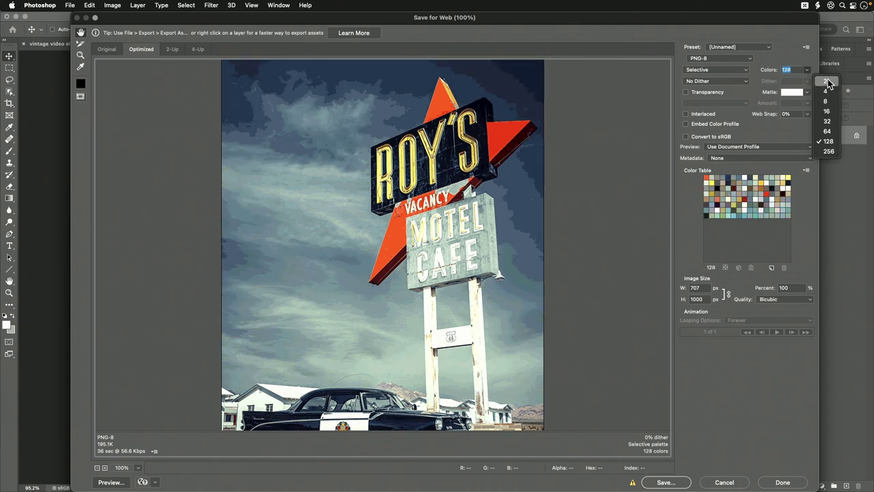
click(829, 150)
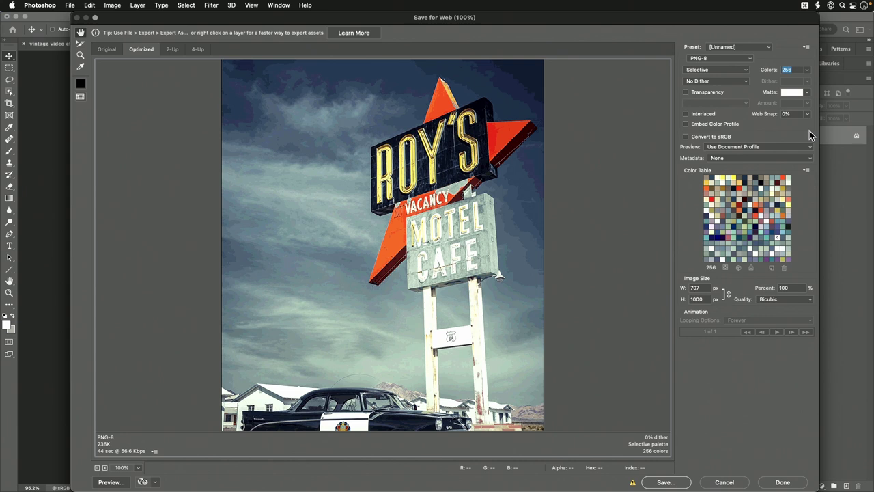
click(808, 70)
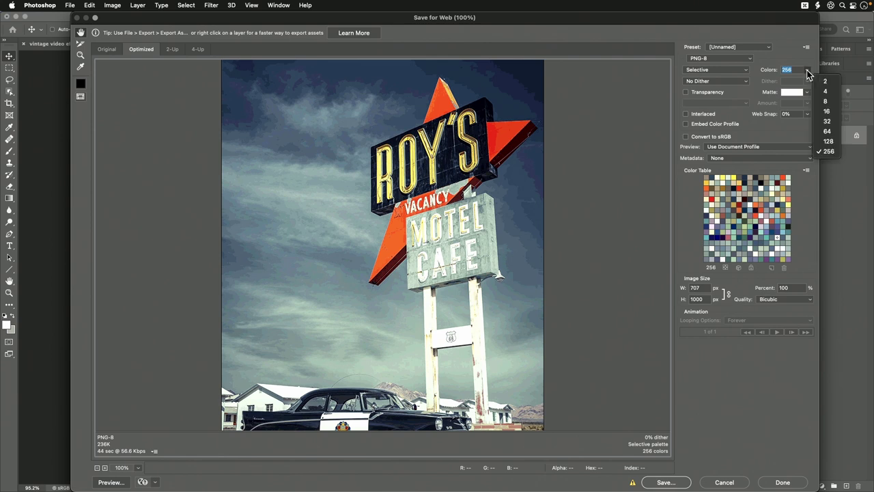
click(806, 134)
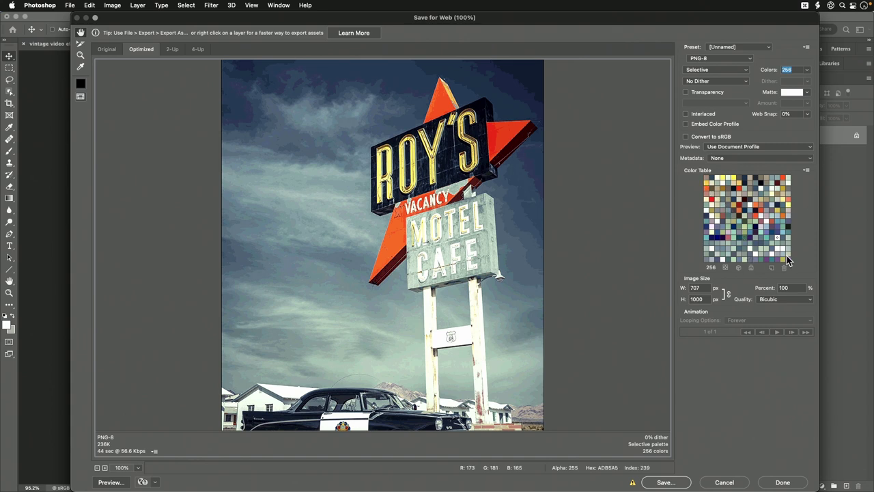
Step: Lower the PNG-8 color count stepwise to 128, 64 and 32, checking the color table at each setting
click(810, 69)
click(828, 144)
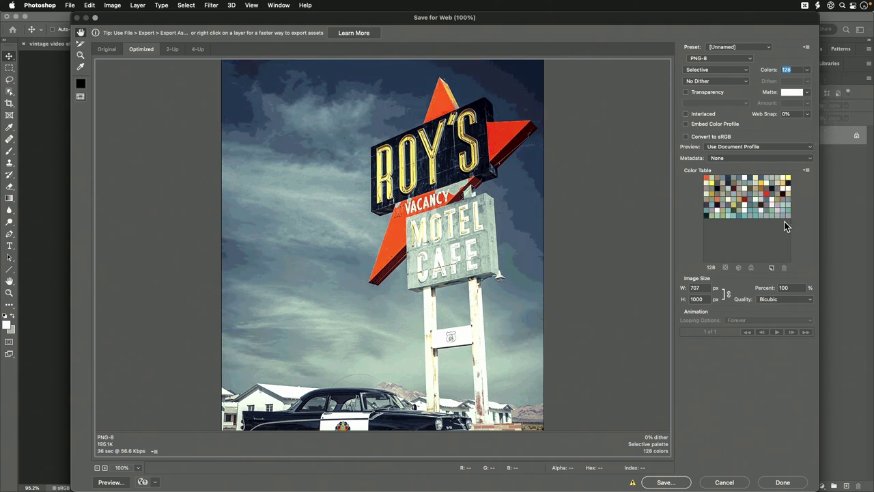
click(808, 71)
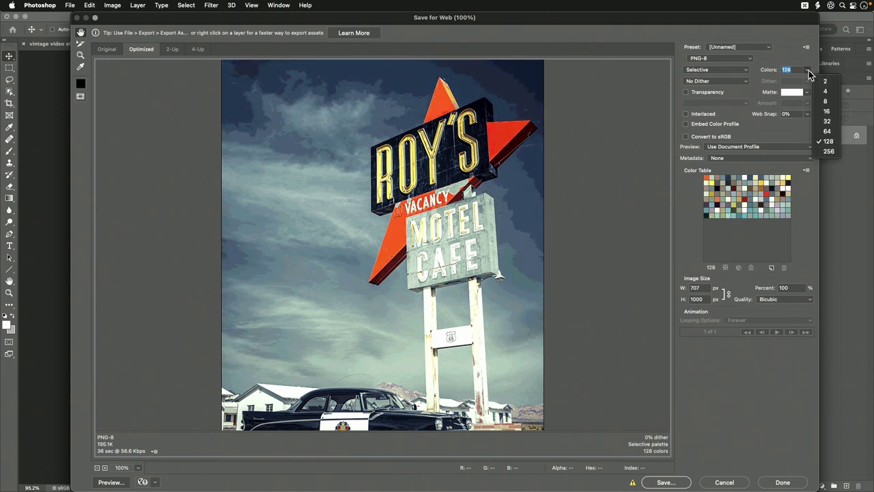
click(827, 131)
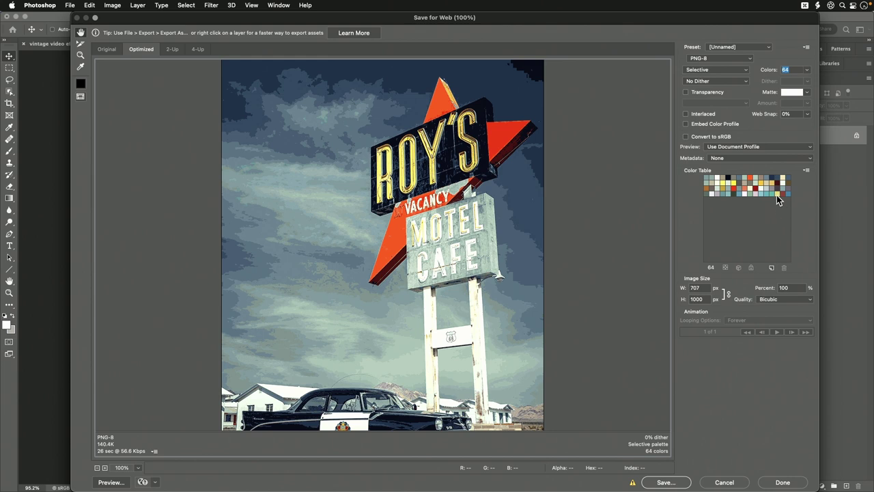
click(810, 69)
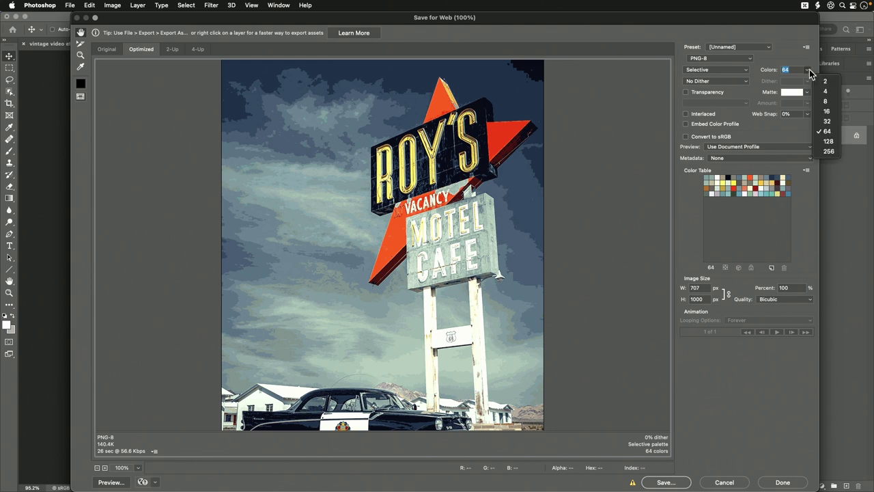
click(827, 121)
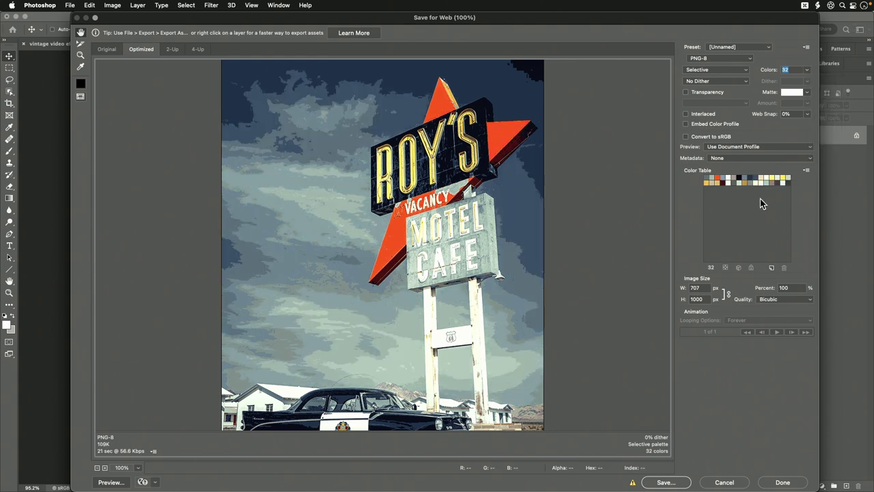
click(808, 69)
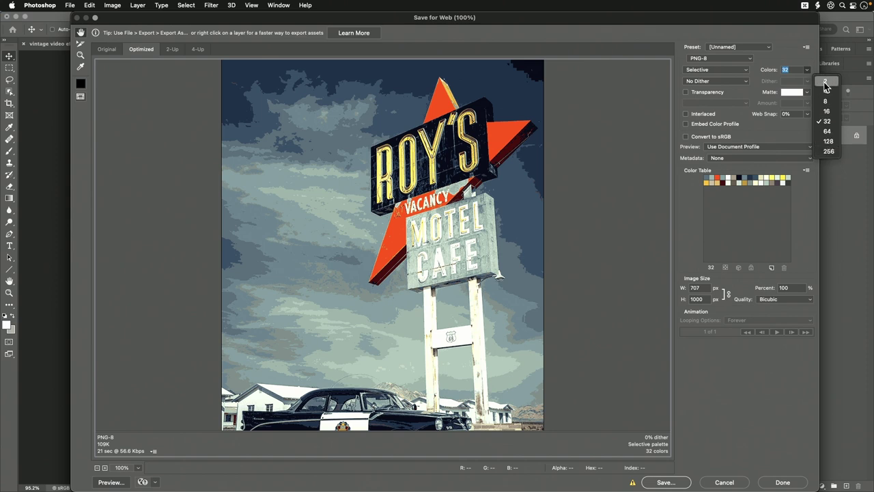
click(780, 139)
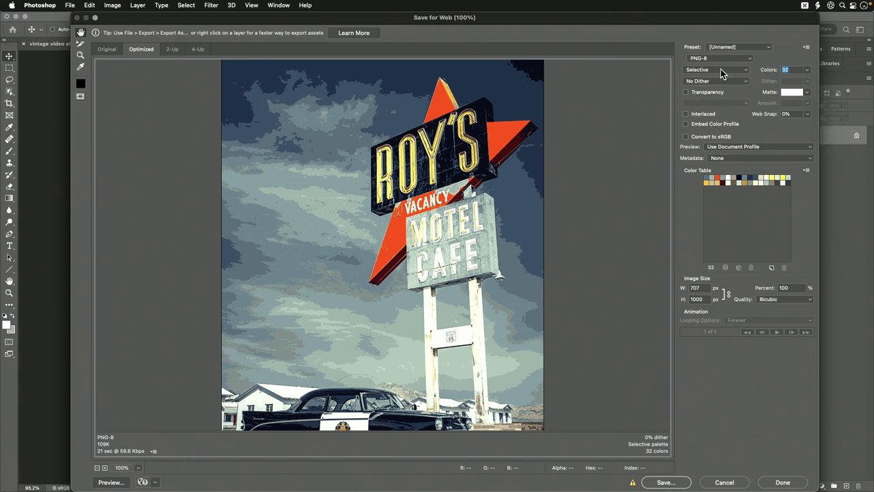
Step: Apply Diffusion dither to the PNG-8 export, reduce the palette to 16 colors, and save the image as test.png
click(745, 81)
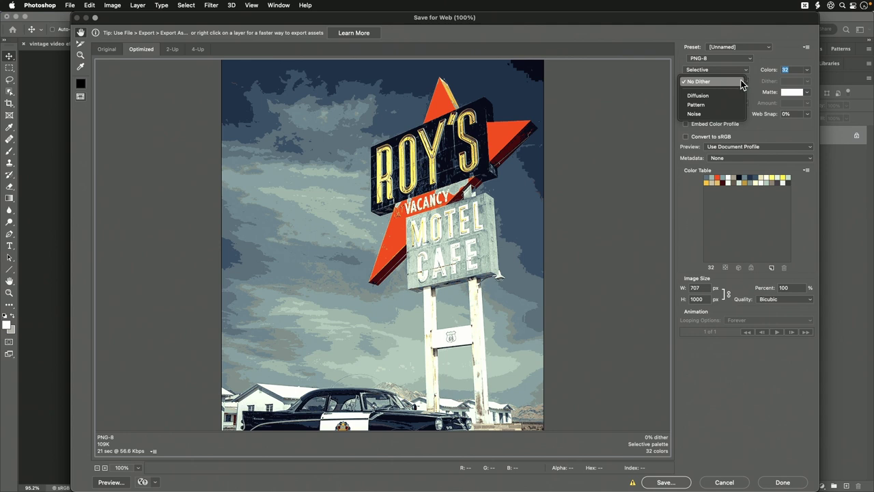
click(699, 95)
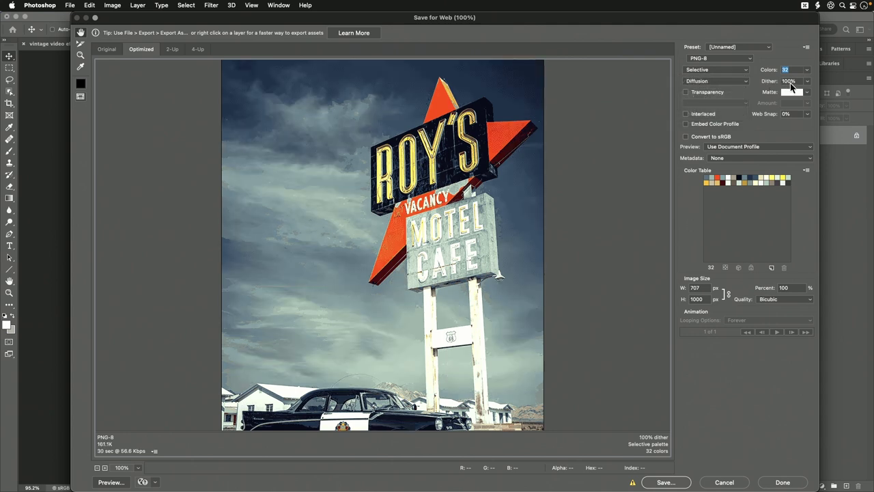
click(809, 70)
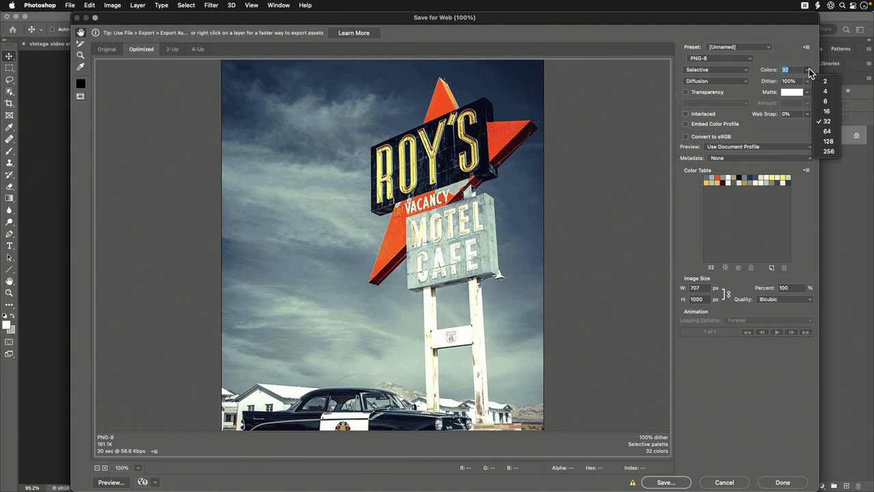
click(827, 110)
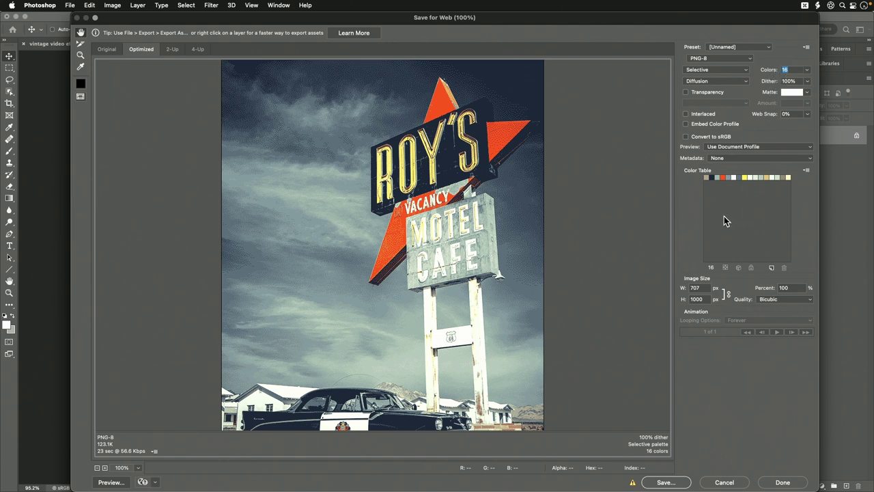
click(666, 483)
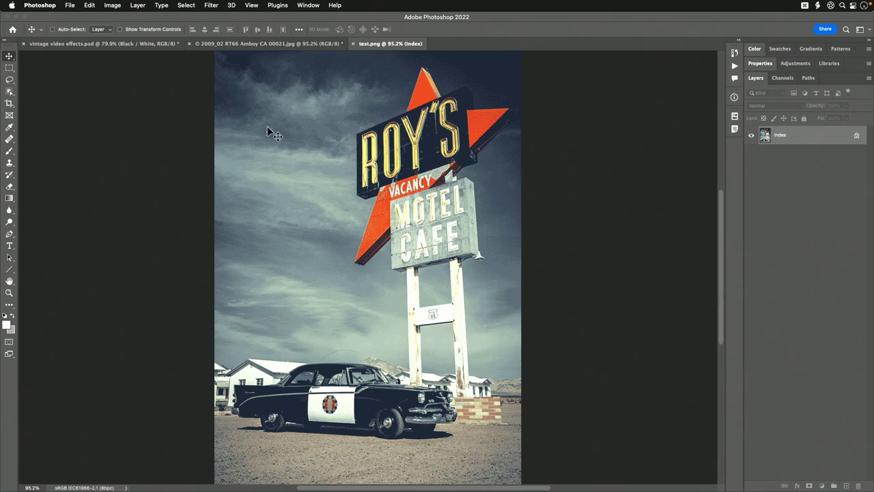
click(206, 4)
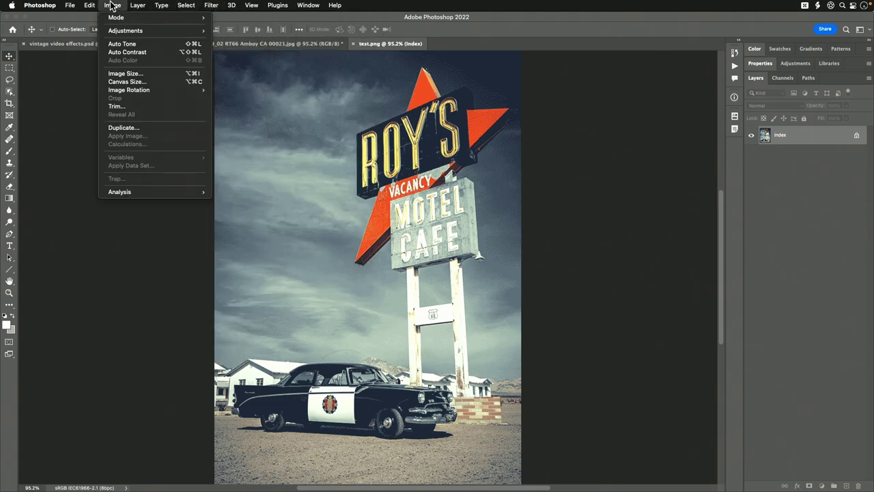
mouse_move(118, 30)
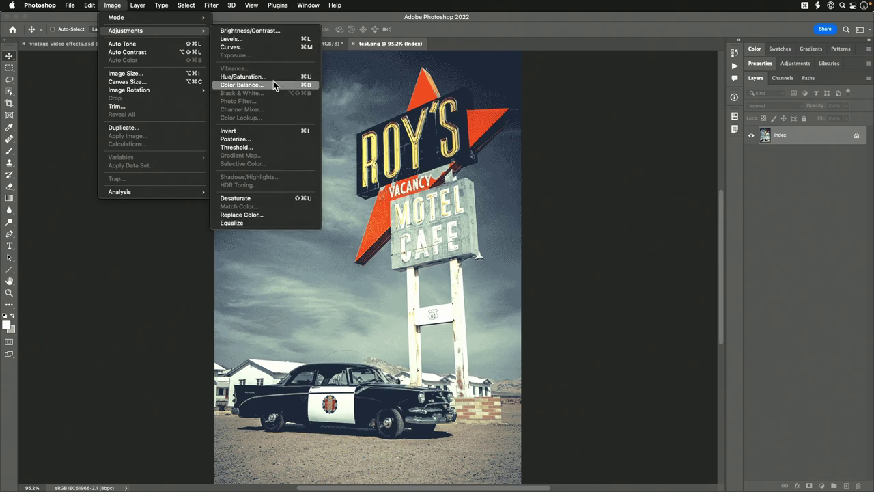
click(102, 283)
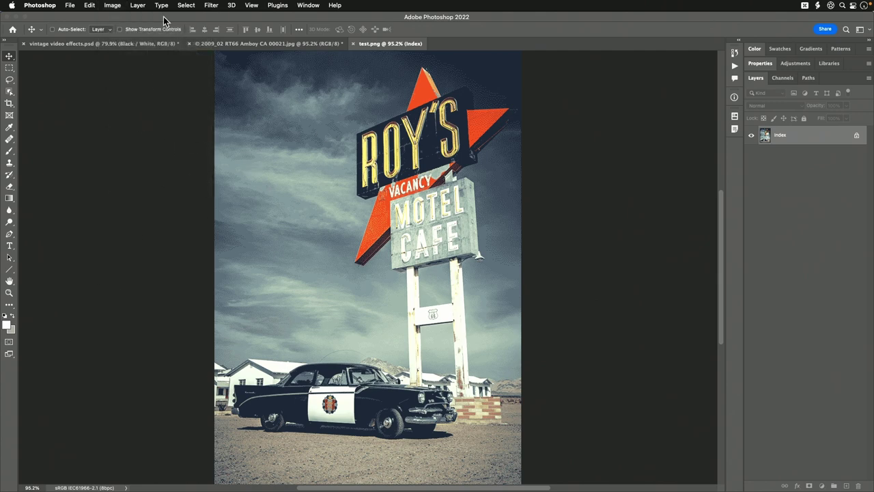
Step: Try changing the red entry in the indexed image's color table to blue, hex 0505ec
click(112, 5)
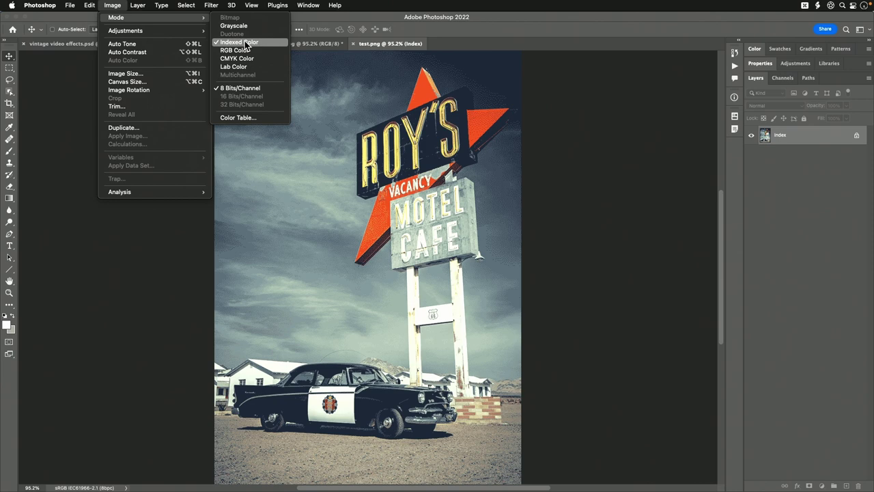
click(254, 116)
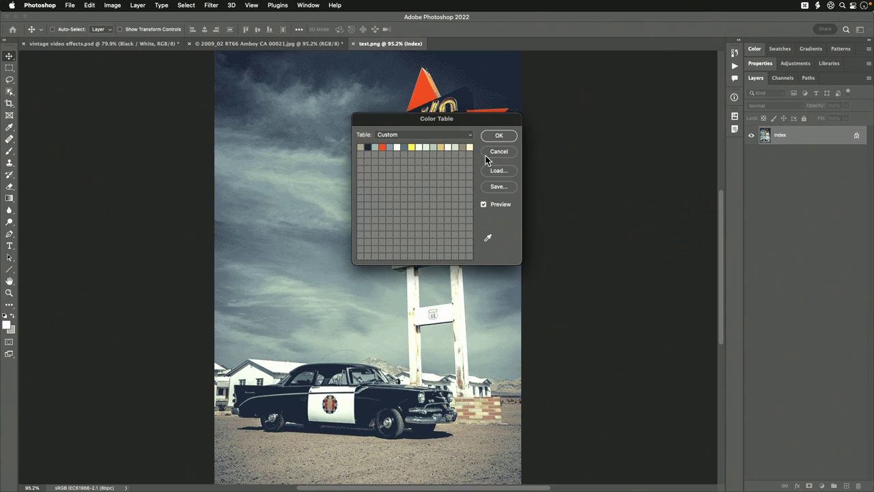
drag(418, 123, 653, 112)
click(616, 136)
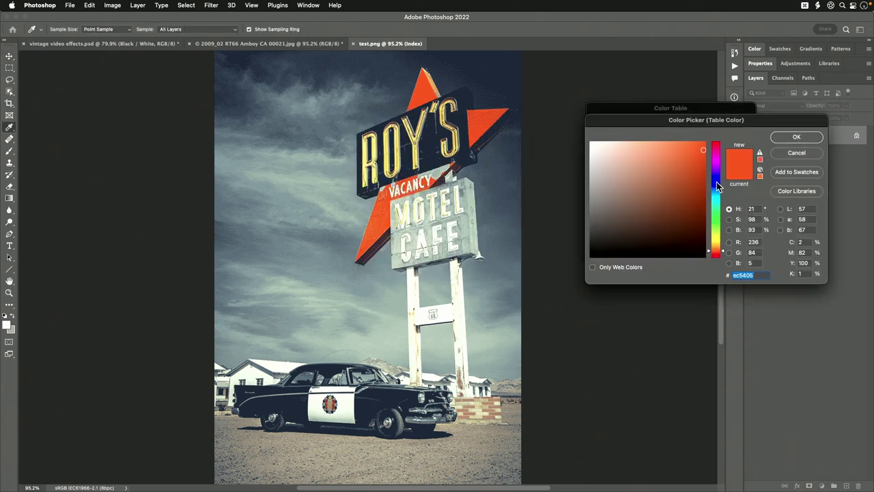
click(717, 181)
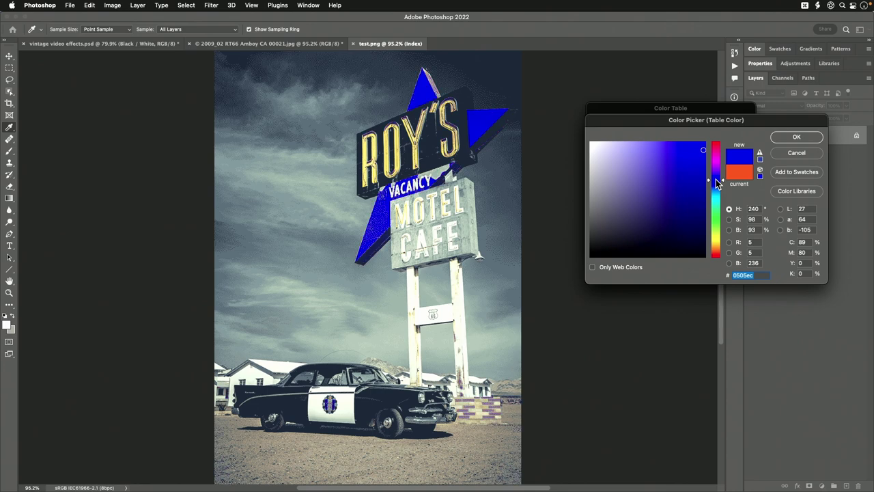
click(782, 139)
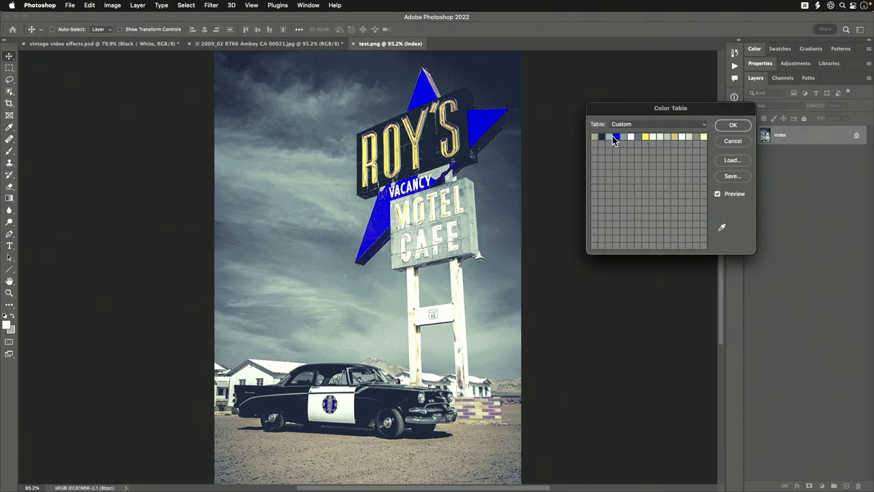
click(732, 141)
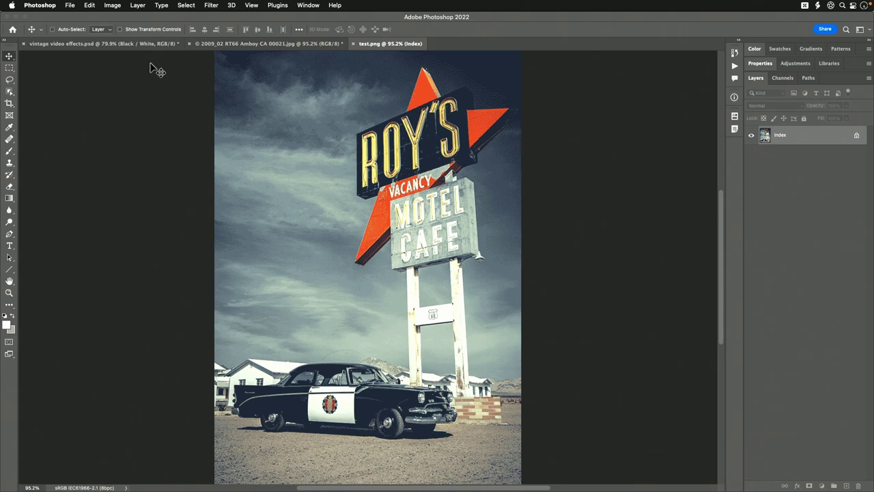
Step: Convert the indexed test.png image to RGB Color mode
click(110, 5)
mouse_move(114, 18)
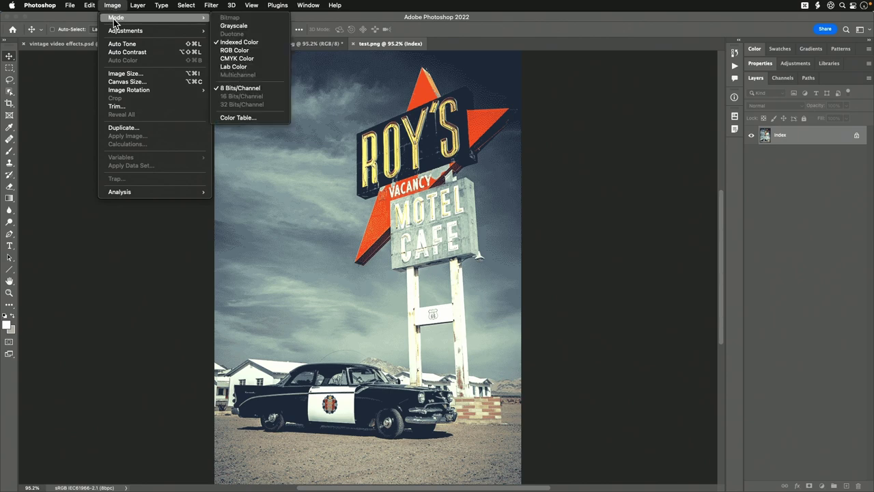
click(247, 52)
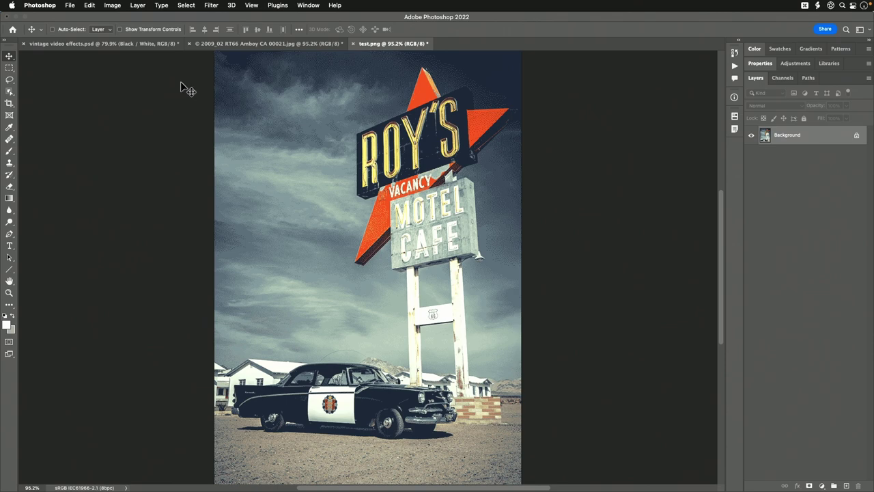
click(113, 5)
mouse_move(116, 30)
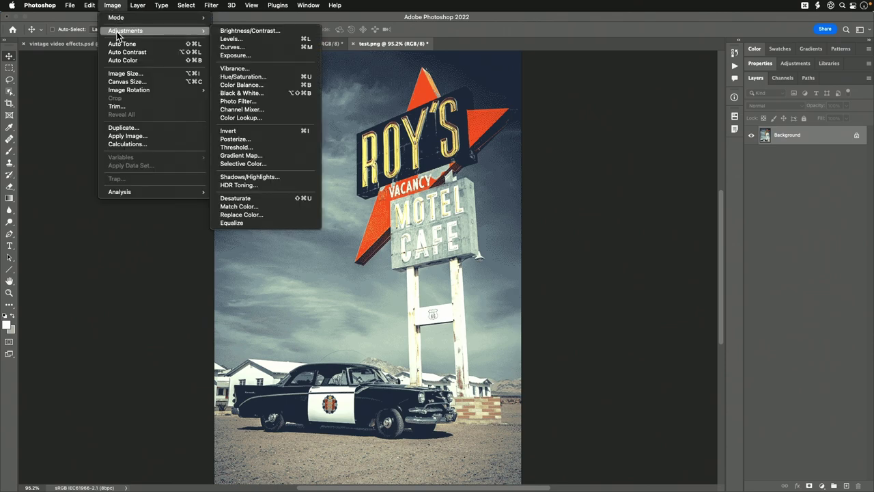
click(112, 5)
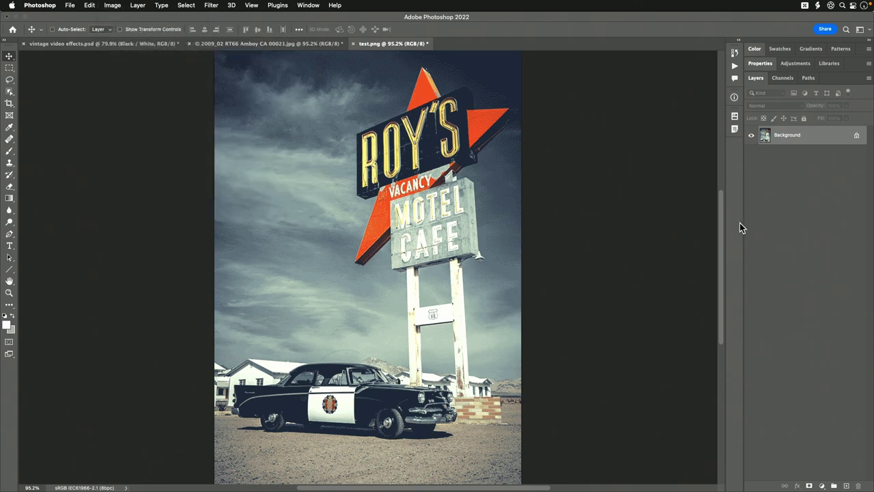
click(211, 4)
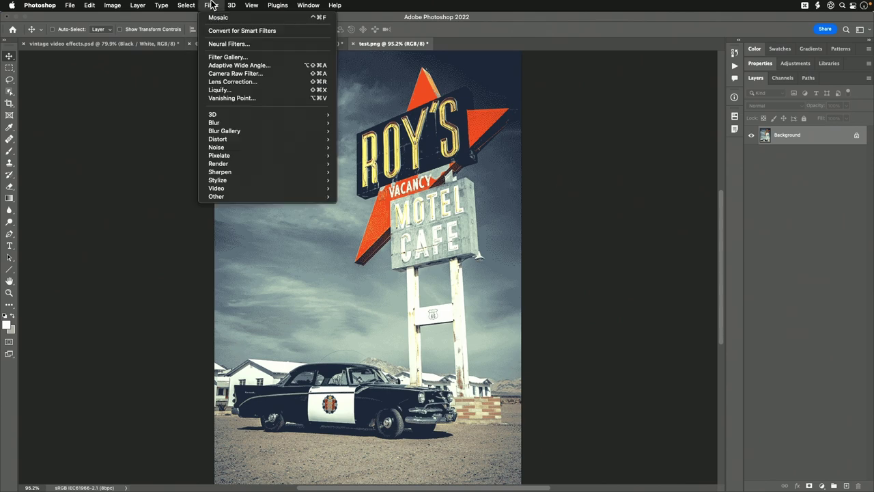
click(139, 128)
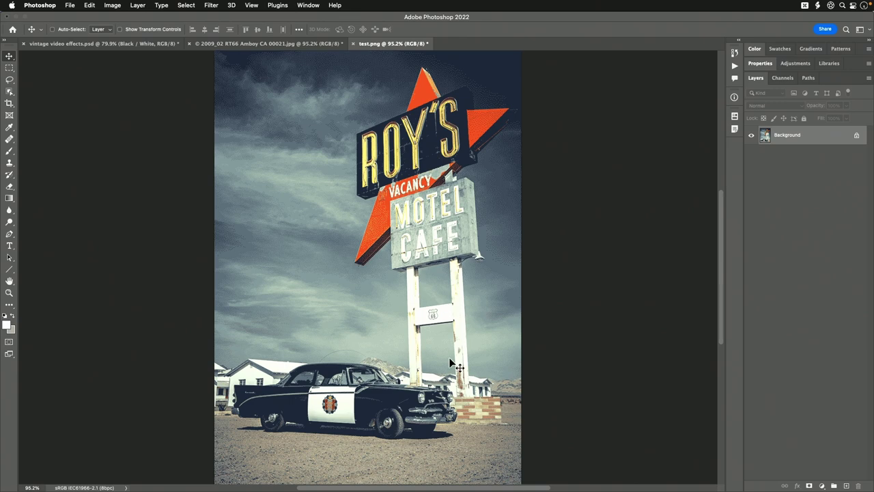